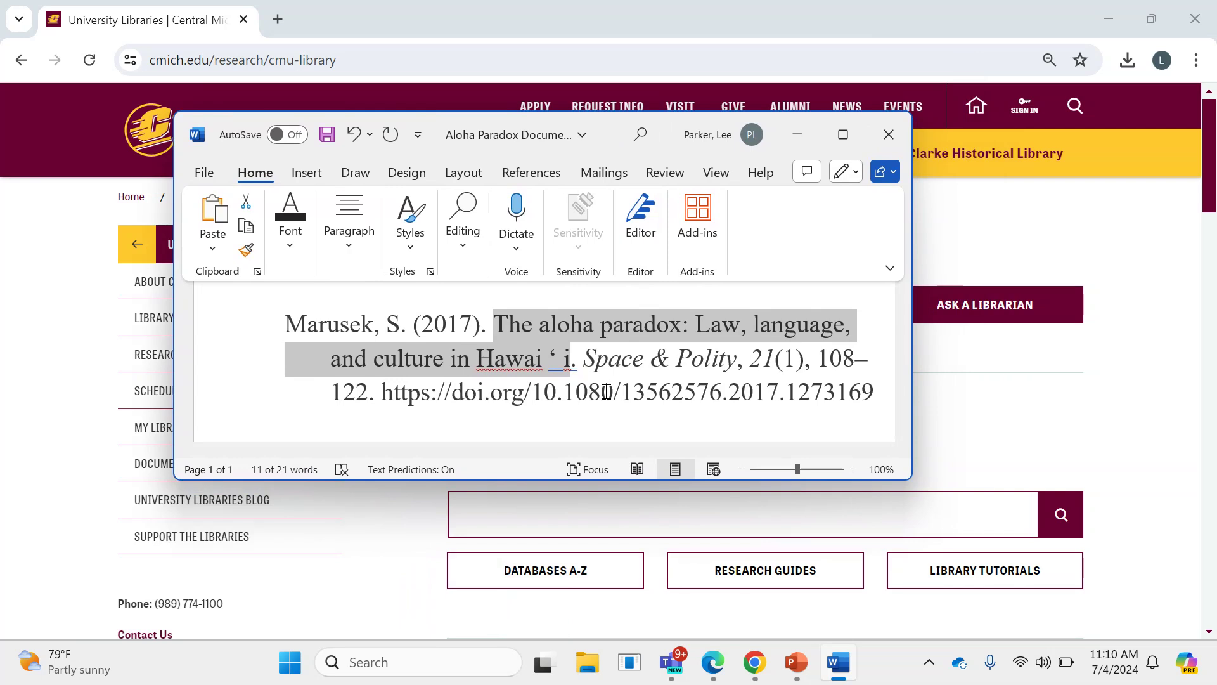
Search Library Smart Search for the pasted aloha paradox article title, removing the extra space
left_click(610, 520)
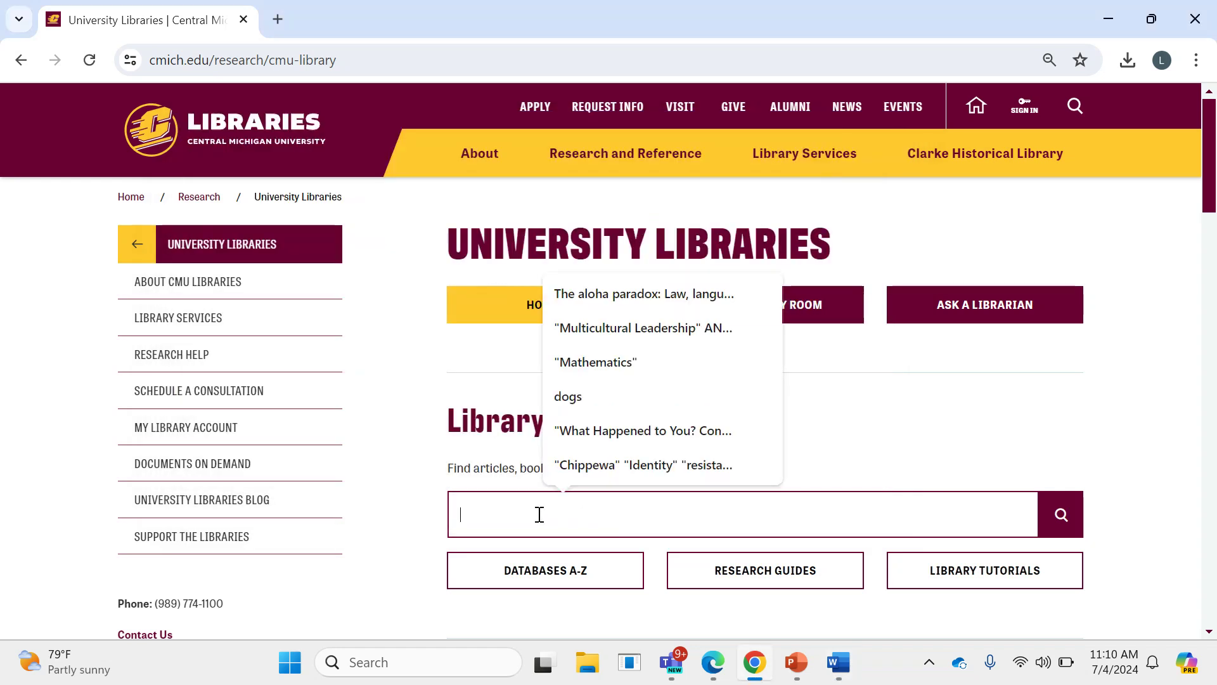
left_click(364, 466)
left_click(511, 501)
type("The aloha paradox: Law, language, and culture in Hawai ʻi")
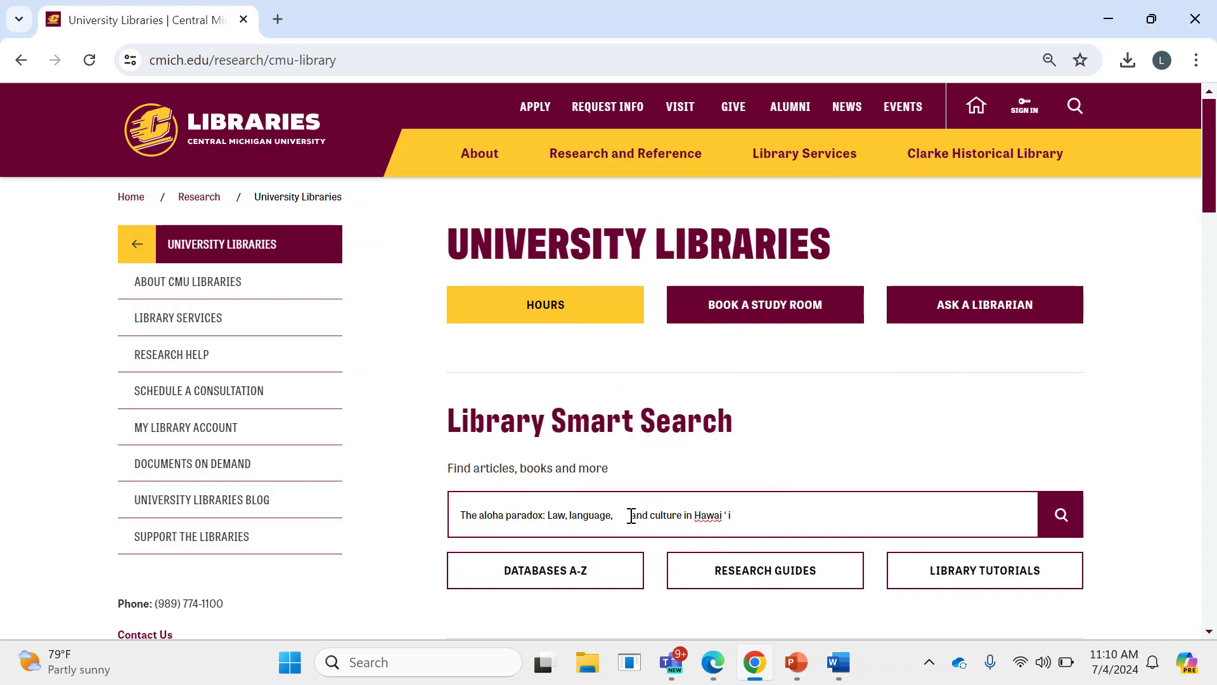
key("BackSpace")
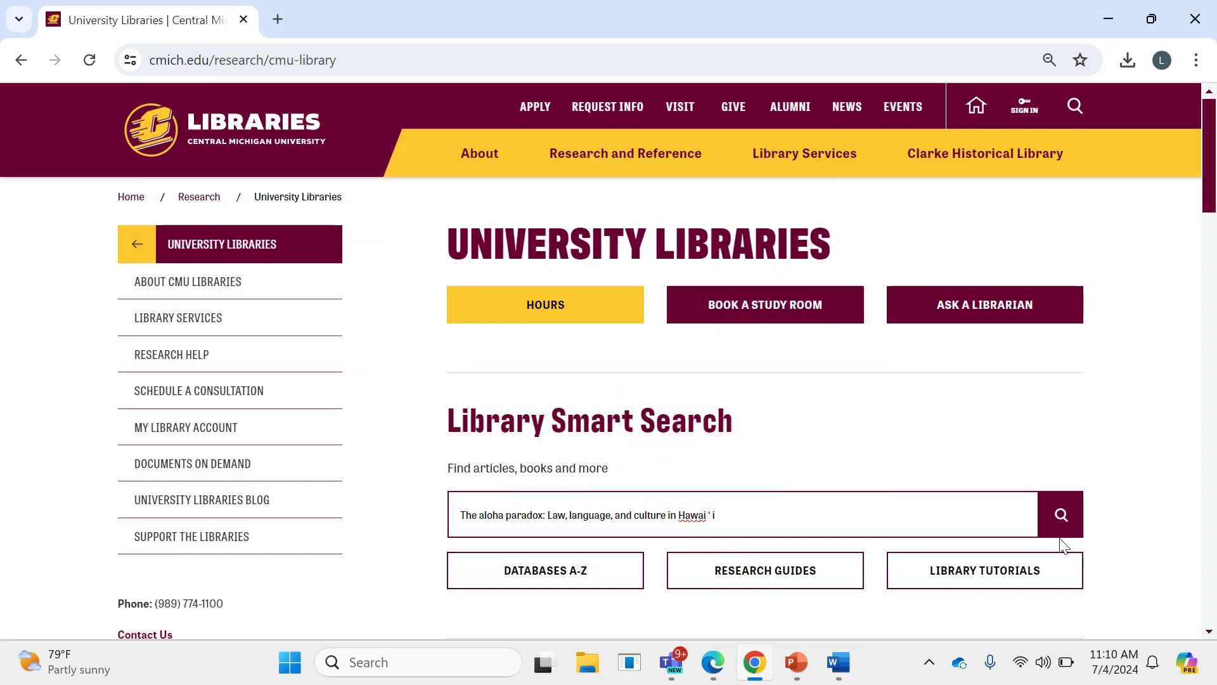
left_click(1062, 515)
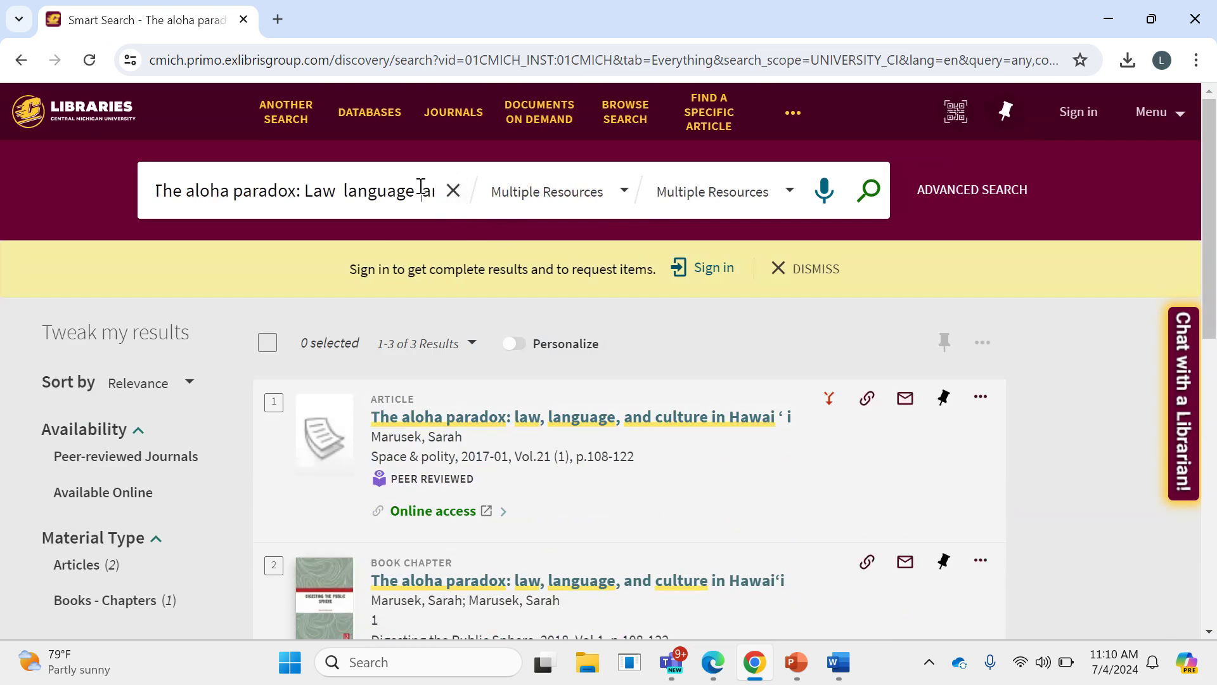
Append the author's surname to the aloha paradox query, rerun it, and review the three results
key("Right")
key("Right")
key("Right")
key("Right")
key("Right")
key("Right")
key("Right")
key("Right")
key("Right")
key("Right")
key("Right")
key("Right")
key("Right")
key("Right")
key("Right")
key("Right")
key("Right")
key("Right")
key("Right")
key("Right")
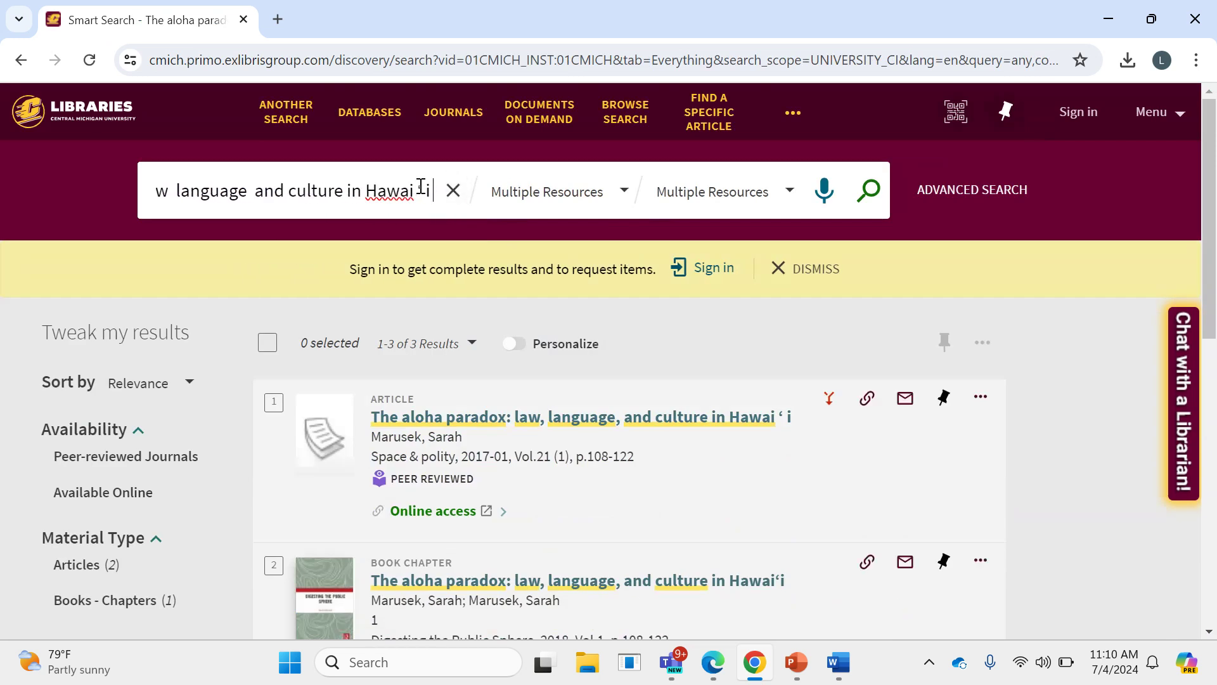
type("Marusek")
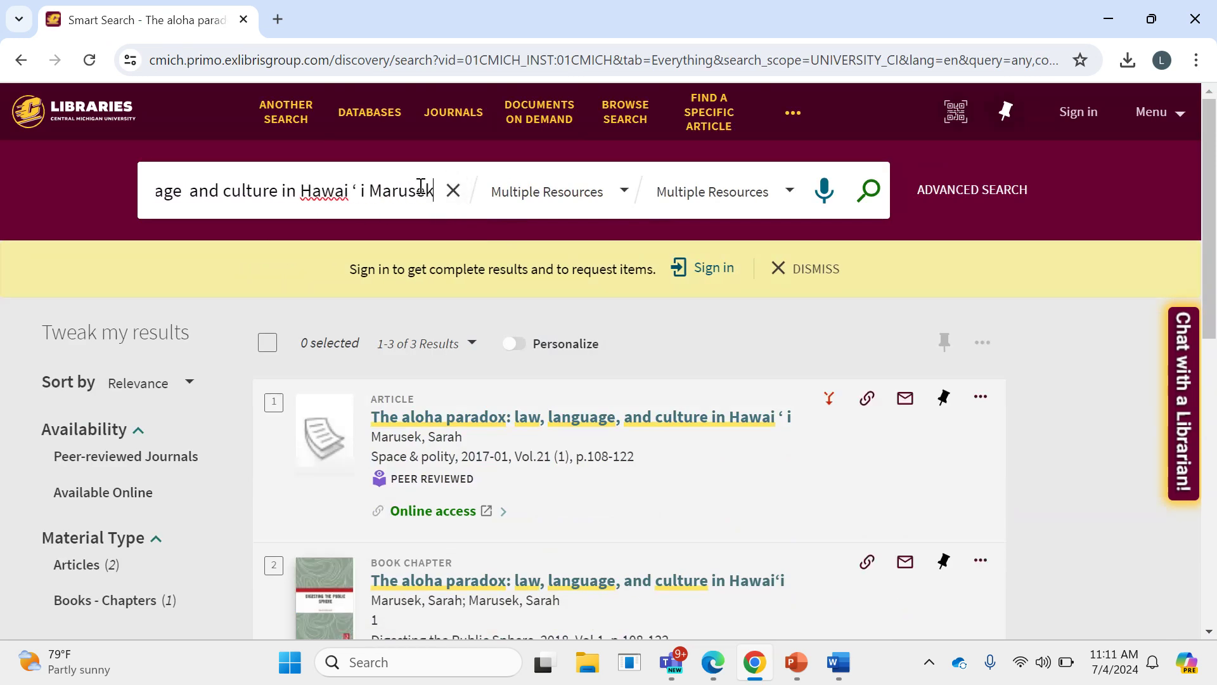
left_click(870, 194)
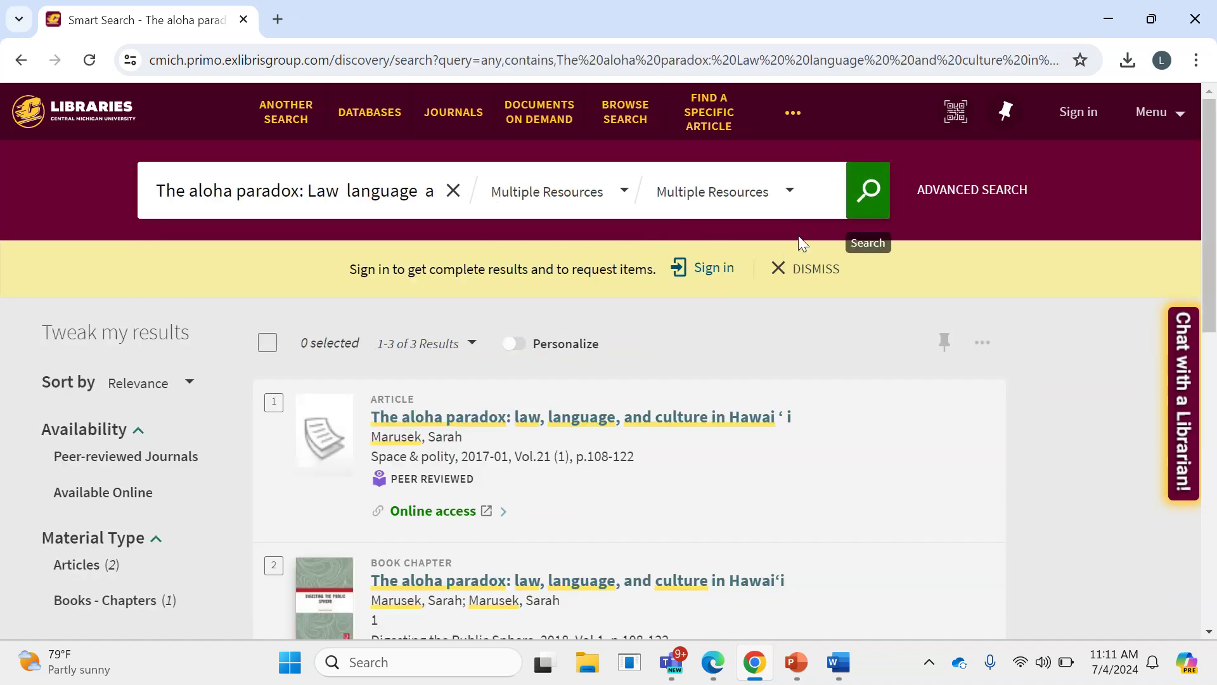
scroll(710, 351, "down", 2)
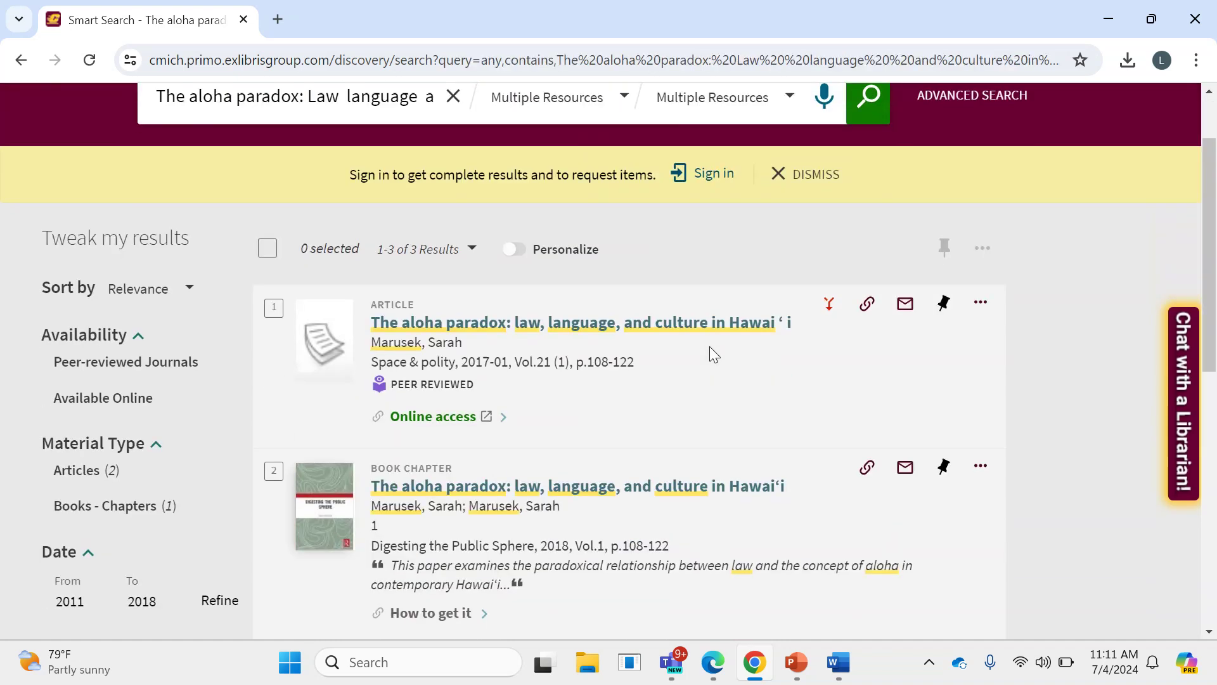
scroll(710, 346, "down", 1)
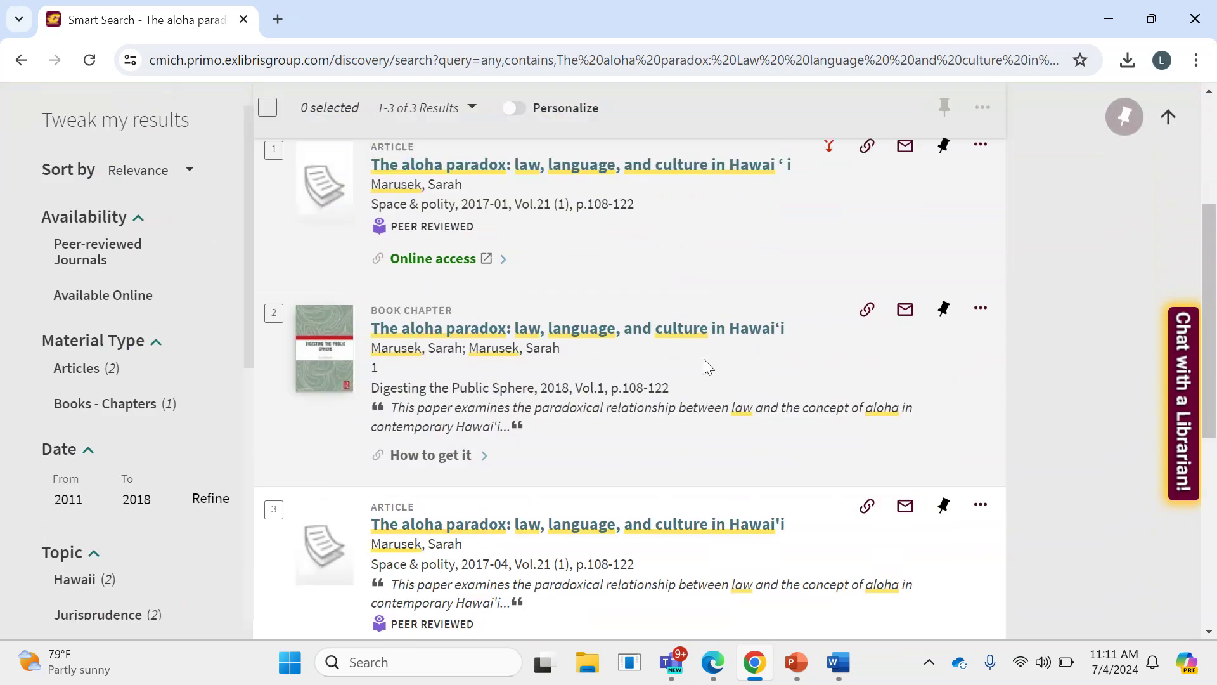
scroll(704, 359, "up", 4)
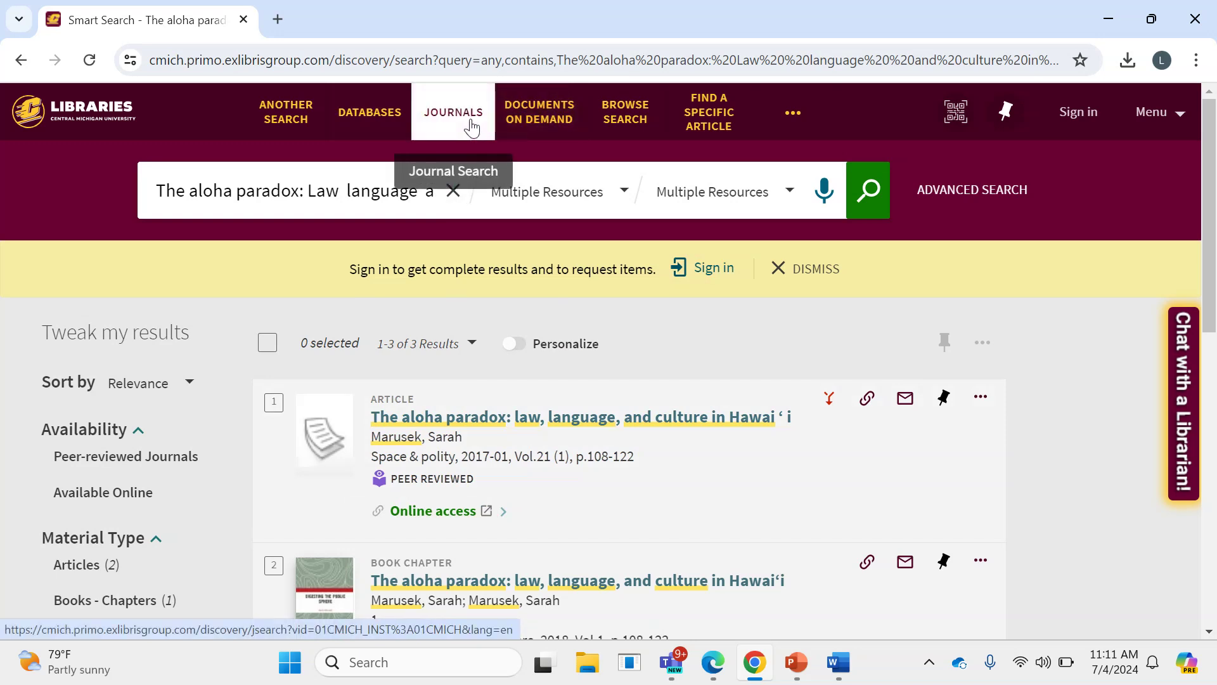
Run a journal search for 'Space & Polity', fixing the capitalisation and dropping the trailing period
left_click(470, 125)
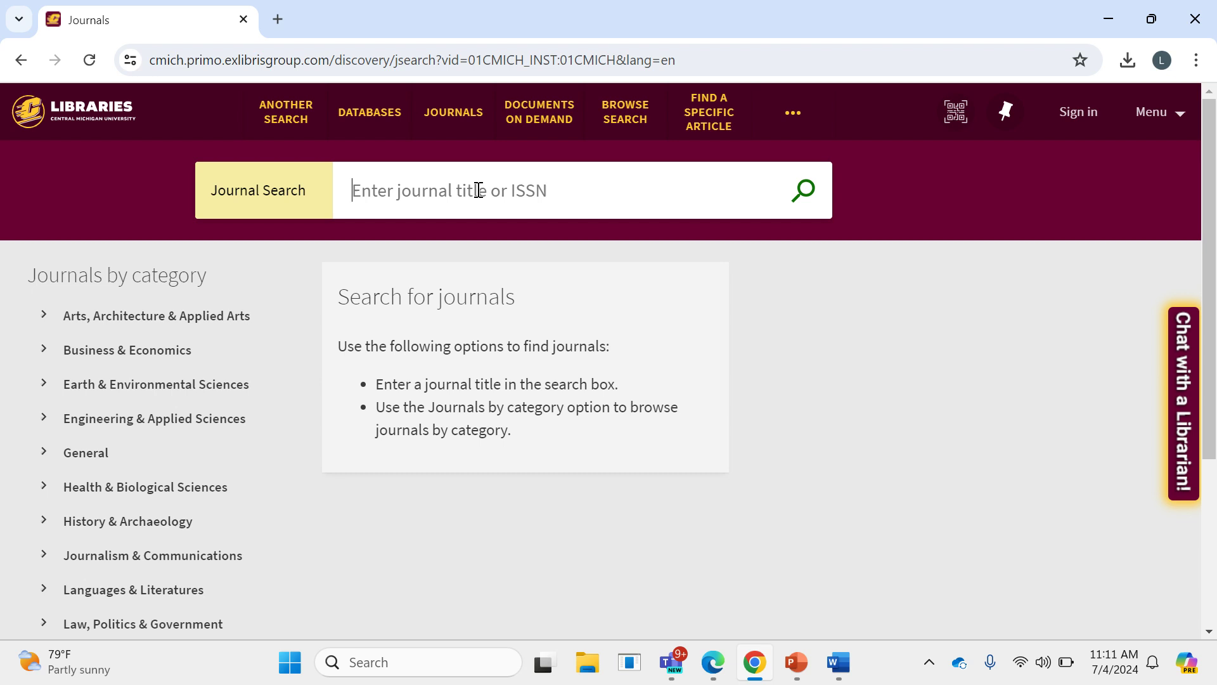
type("Space")
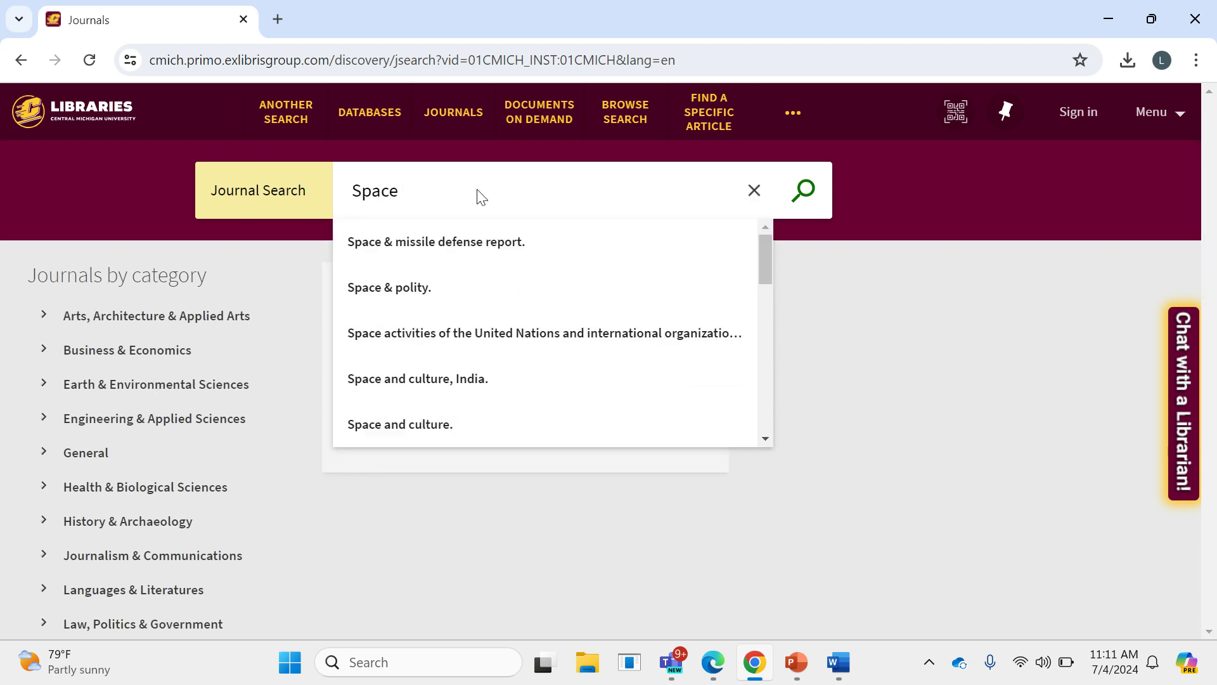
left_click(431, 287)
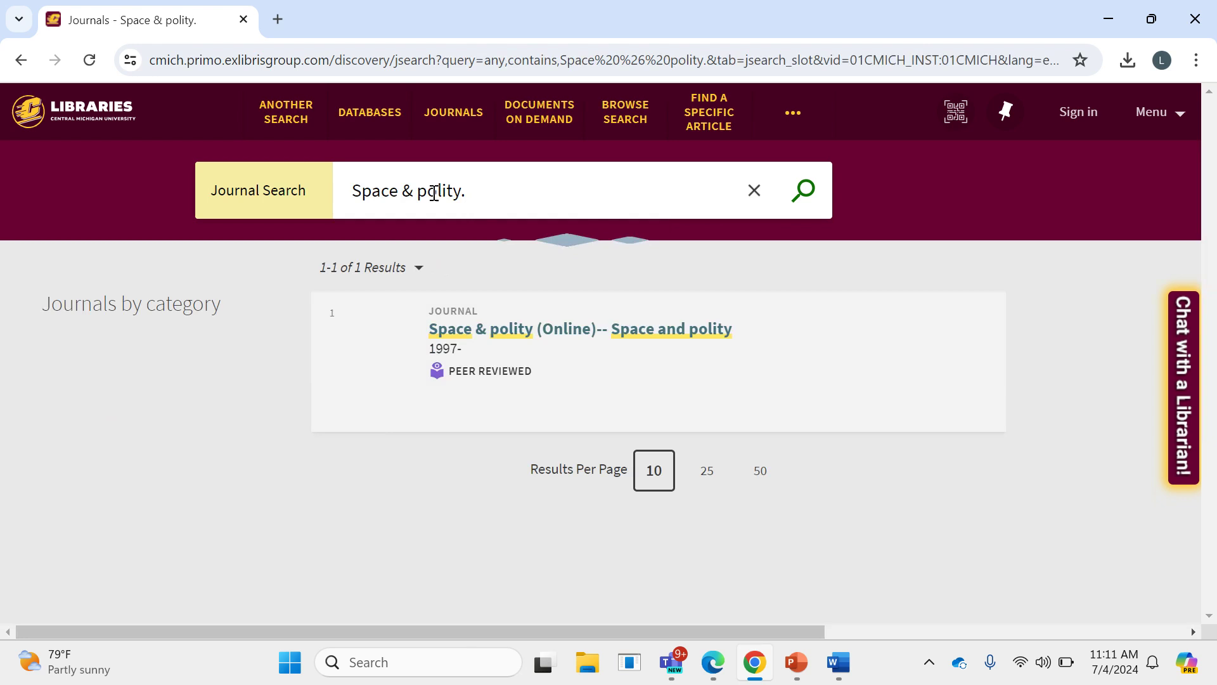
left_click(430, 191)
key("BackSpace")
key("Return")
type("P")
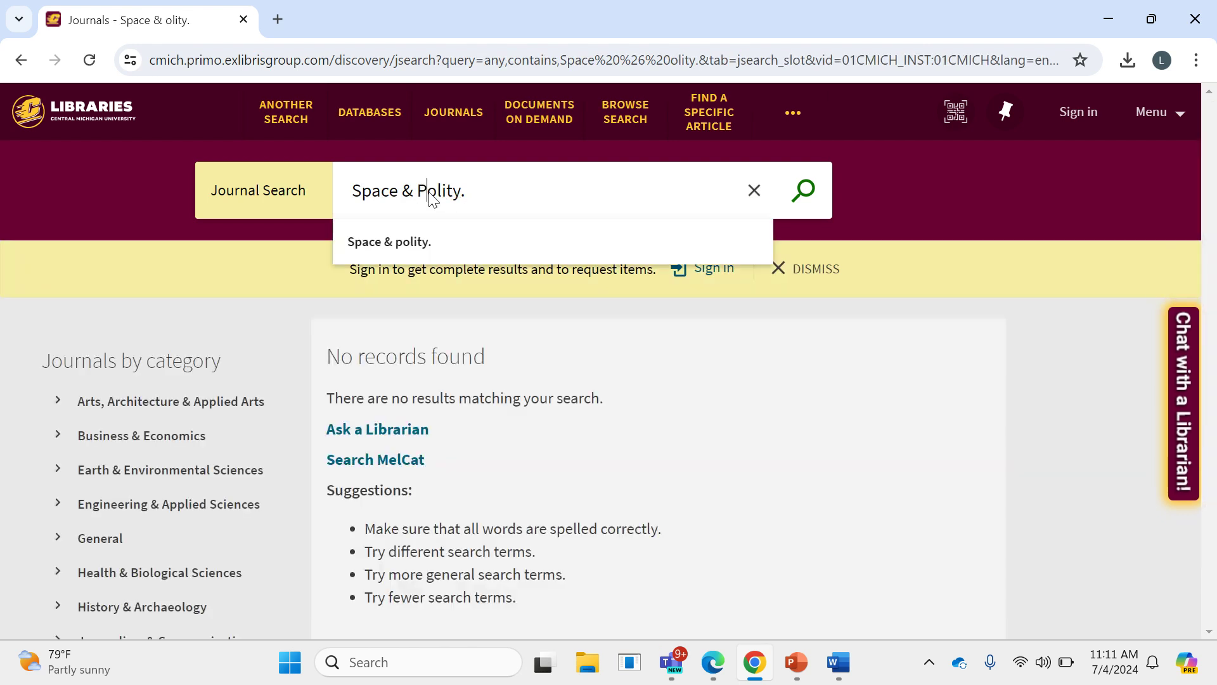
left_click(823, 199)
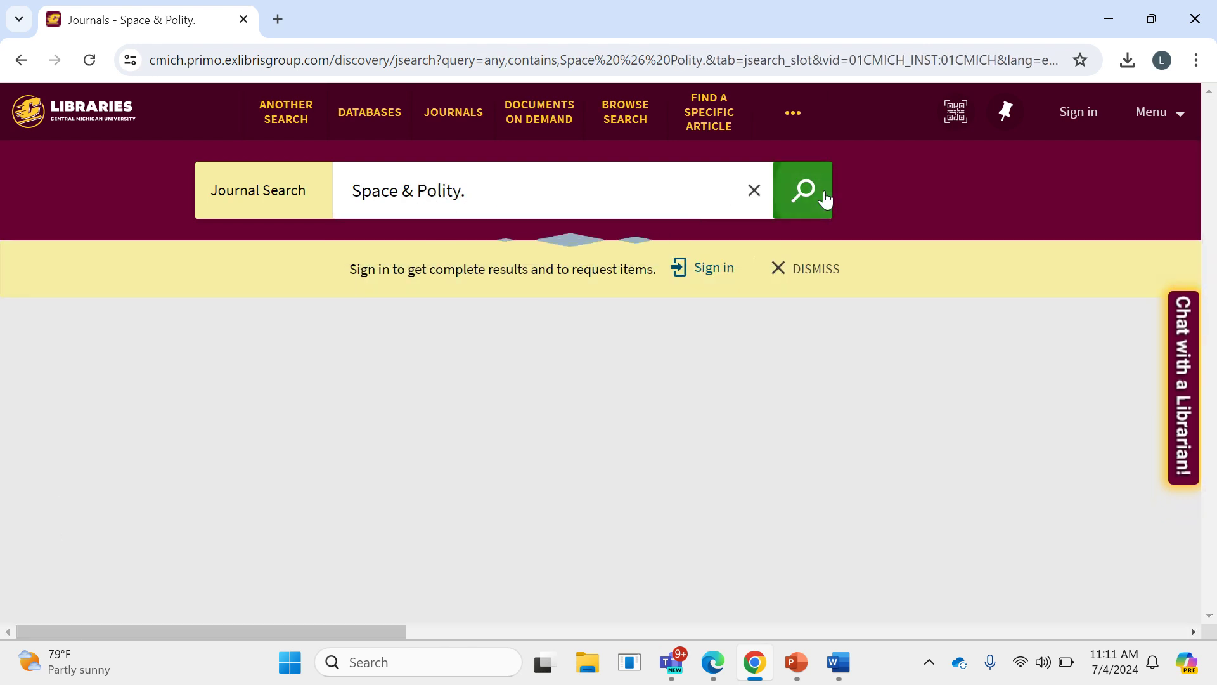
left_click(587, 183)
key("BackSpace")
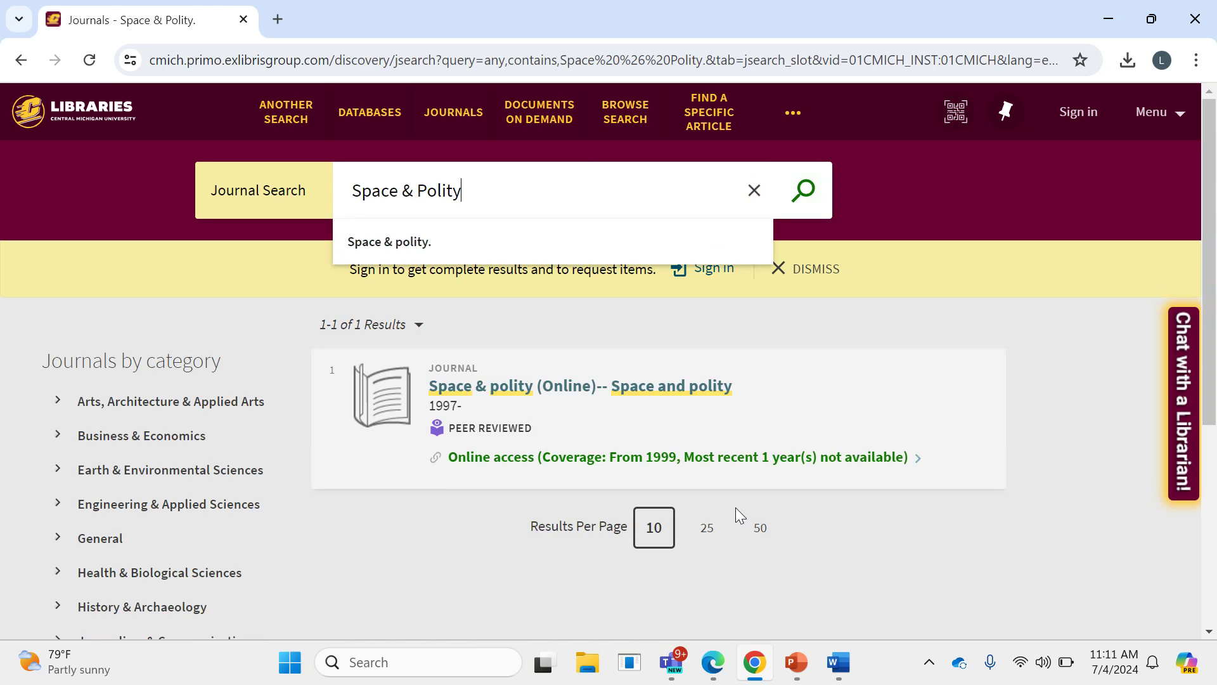
left_click(856, 547)
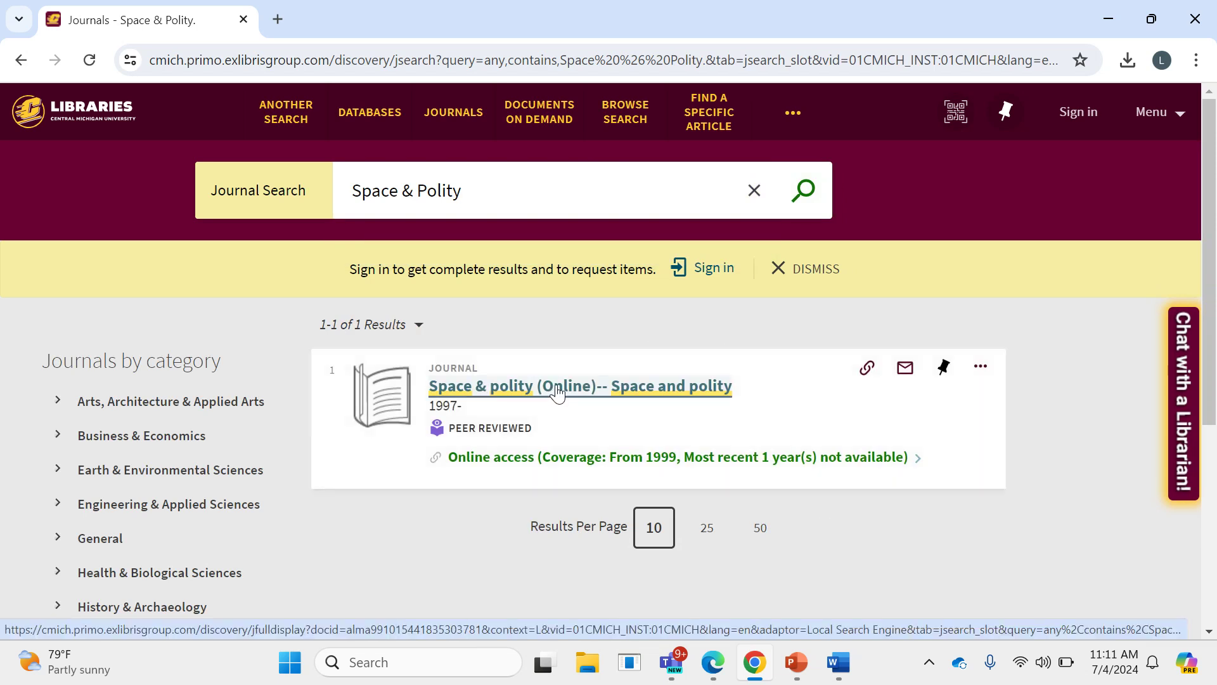
Open the Space & polity journal's full record and follow its EBSCOhost Academic Search Complete link
left_click(558, 389)
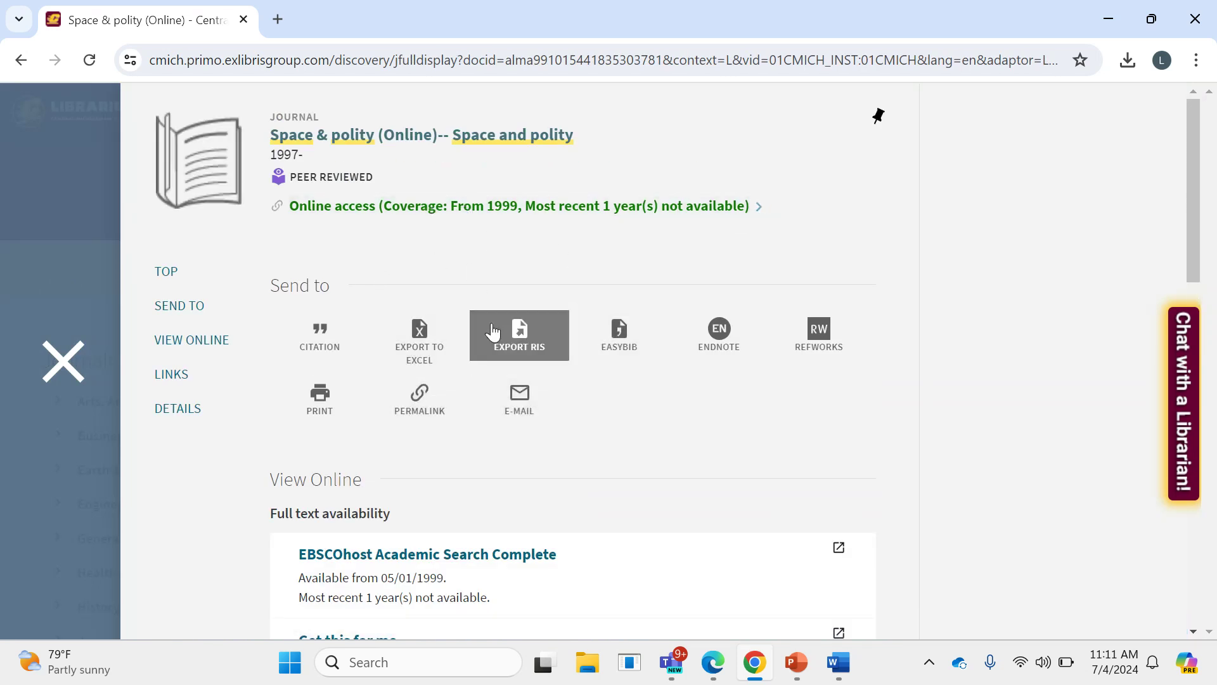
scroll(493, 330, "down", 3)
scroll(470, 282, "down", 7)
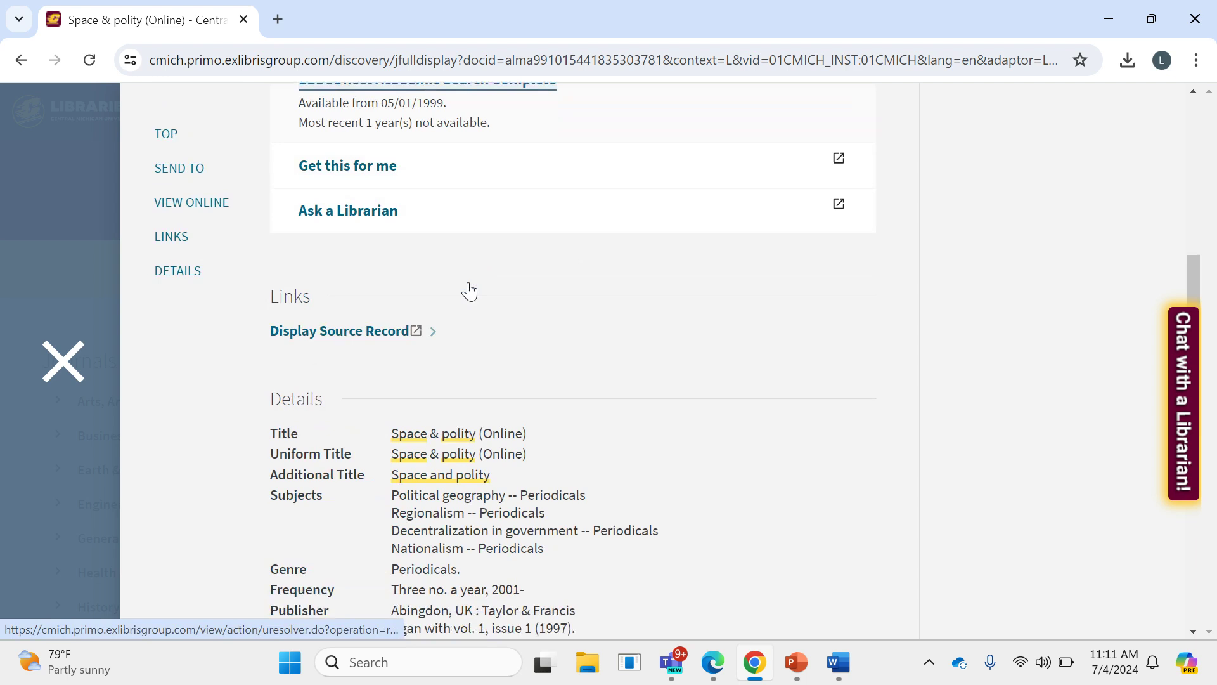
scroll(470, 283, "up", 7)
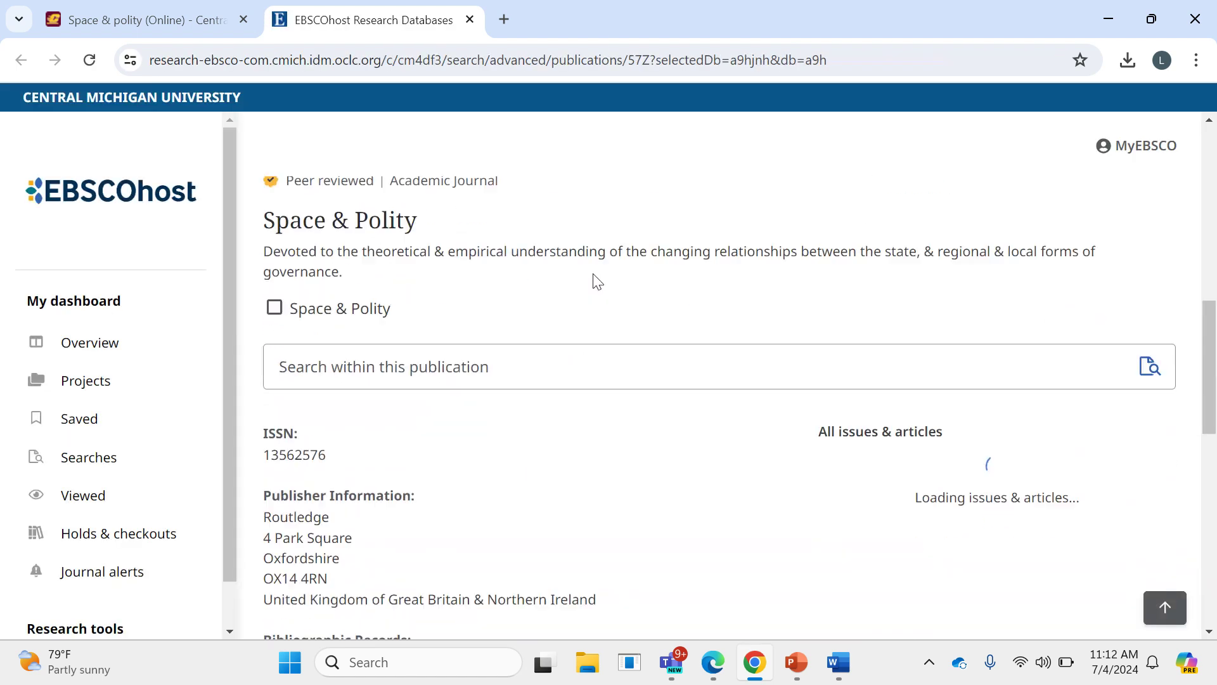
Check the article citation in the Word document, then minimize Word
scroll(596, 278, "up", 1)
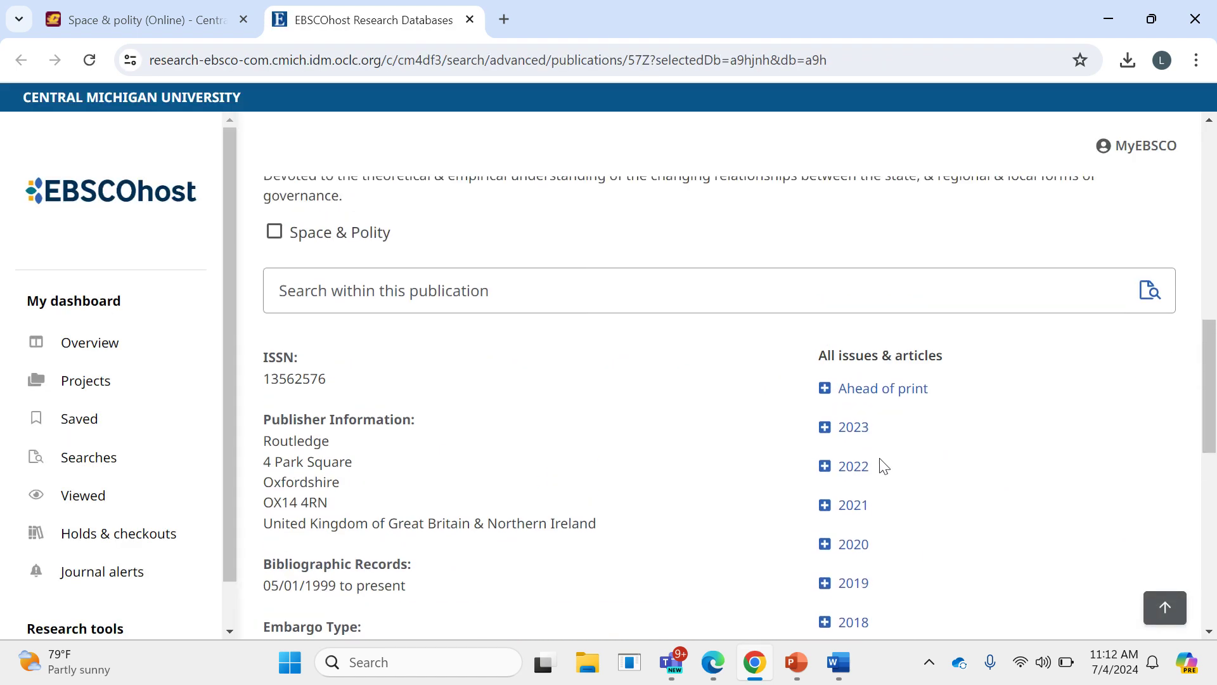
scroll(882, 464, "down", 3)
mouse_move(838, 662)
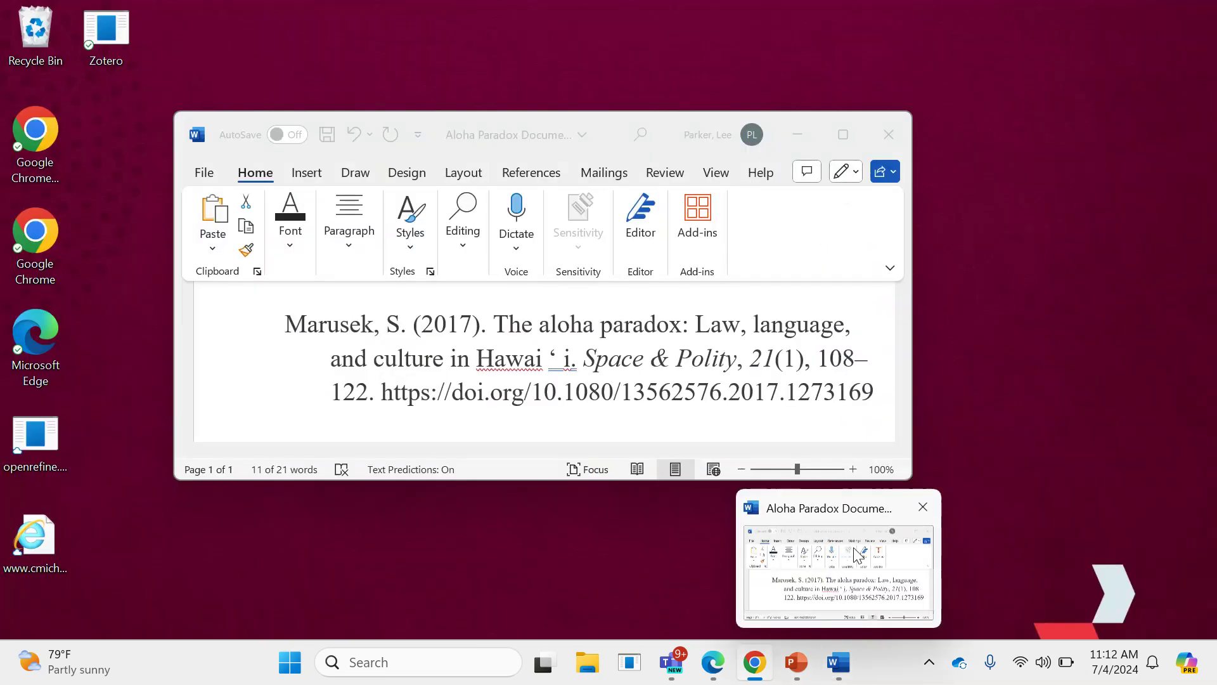
left_click(858, 555)
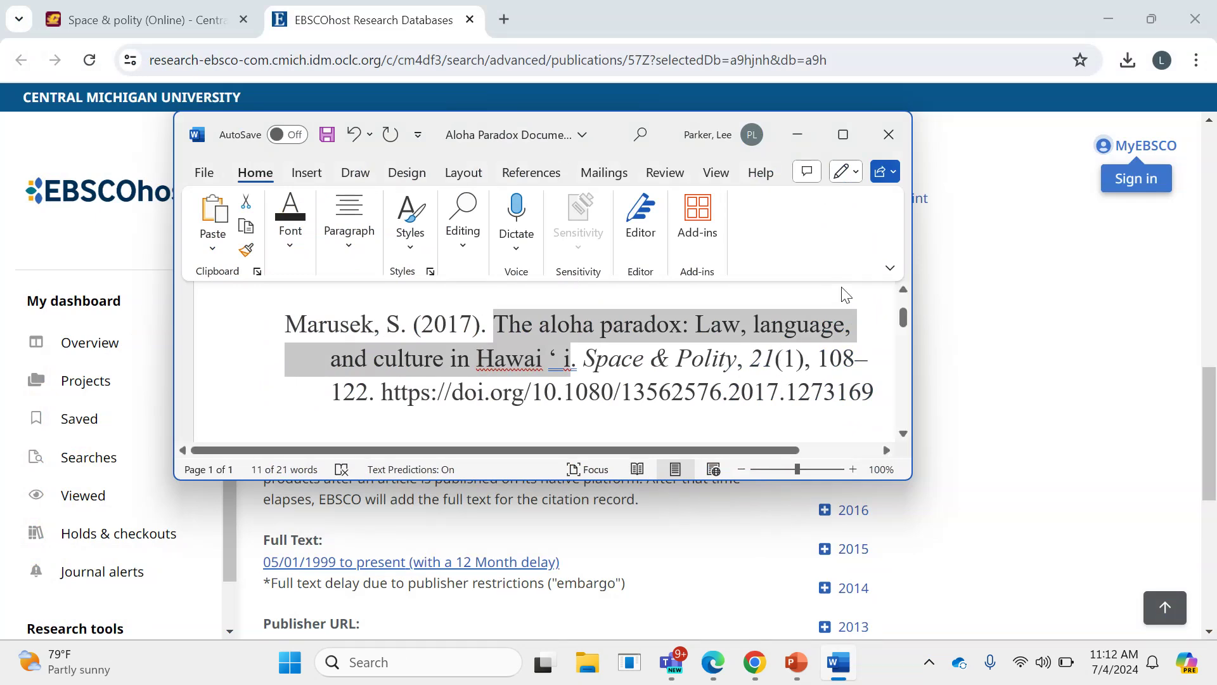
left_click(799, 136)
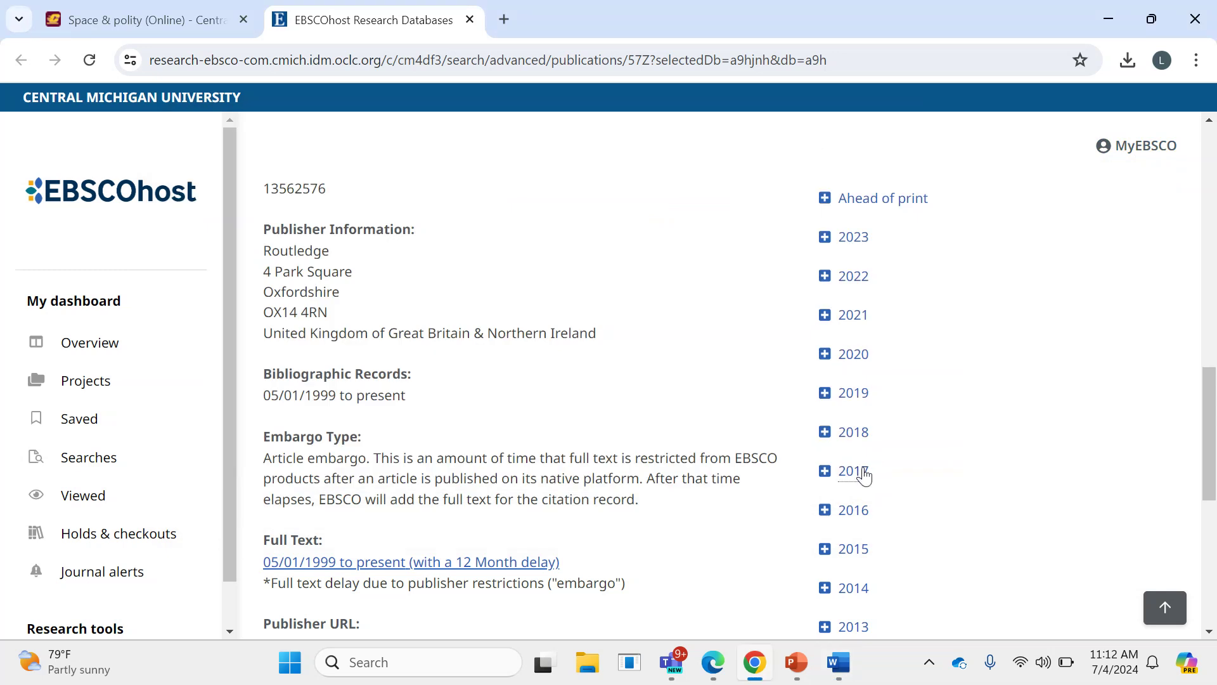
Expand the journal's 2017 holdings to list its Vol. 21 issues
scroll(826, 467, "down", 1)
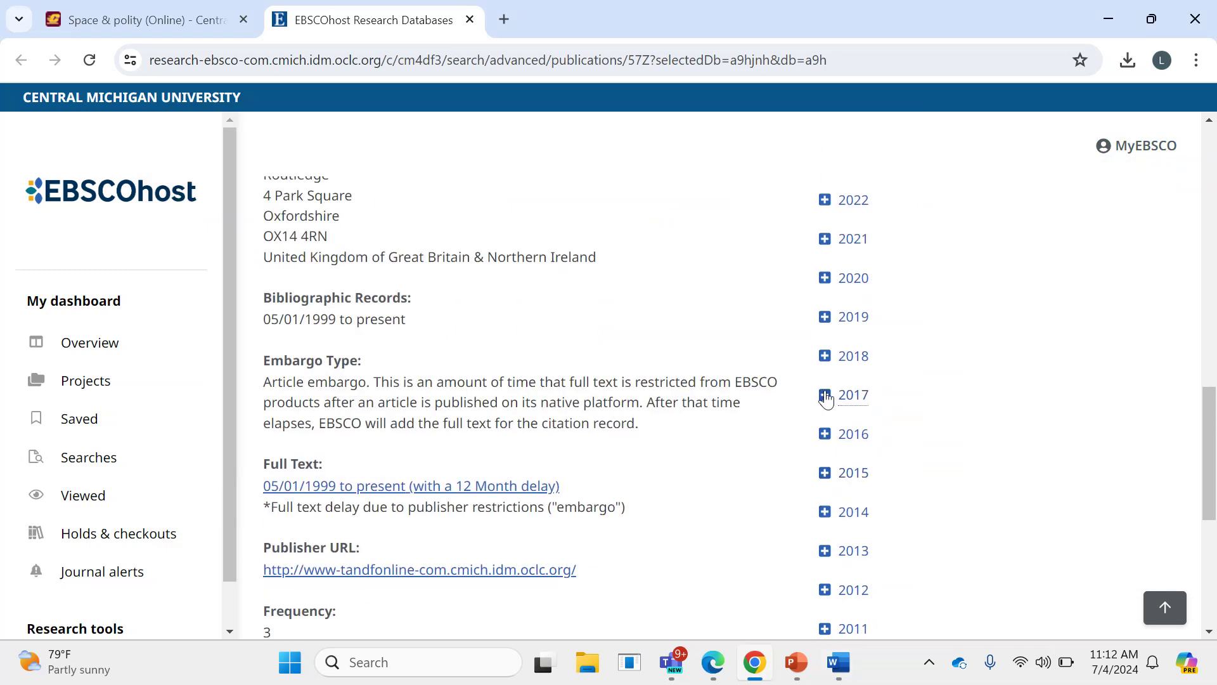
left_click(825, 395)
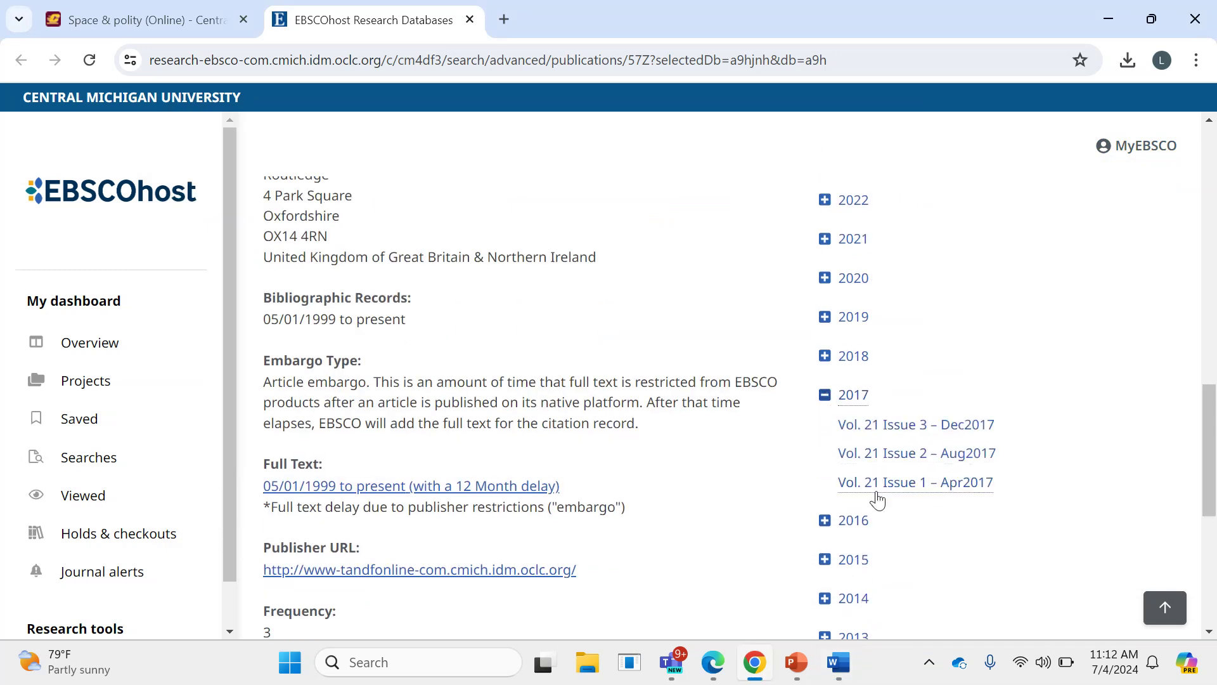
mouse_move(828, 677)
Open Vol. 21 Issue 1 (Apr 2017) and scroll its results to The aloha paradox article
left_click(853, 482)
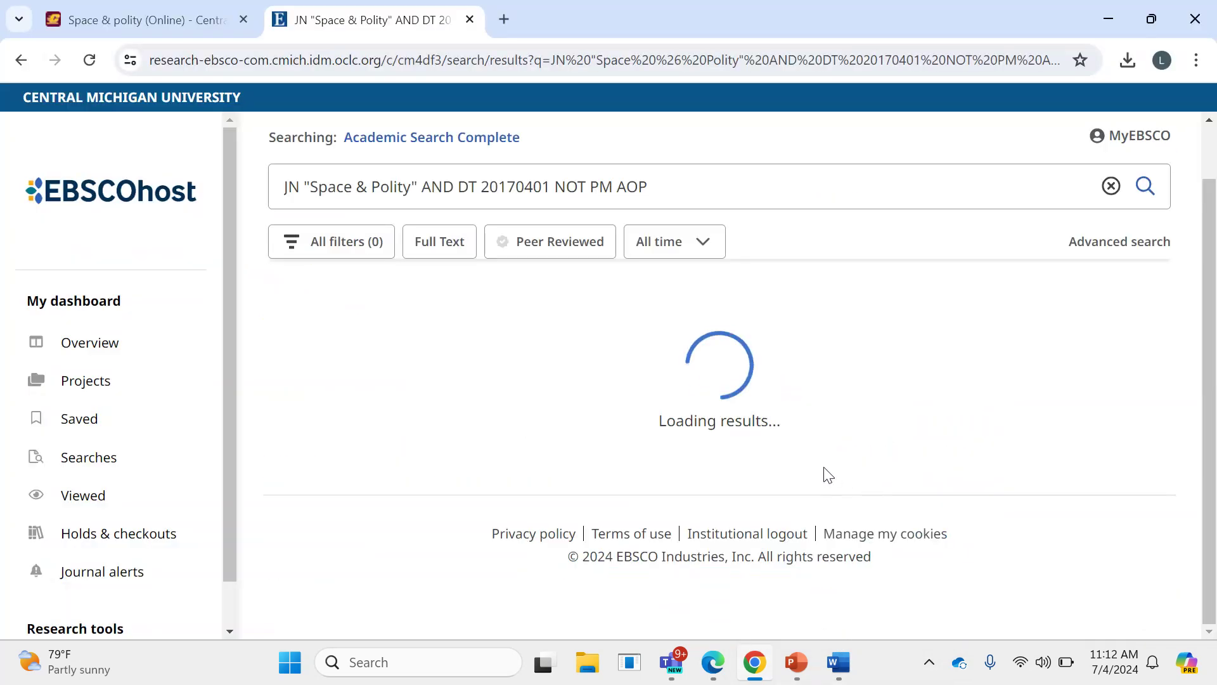
scroll(827, 475, "down", 10)
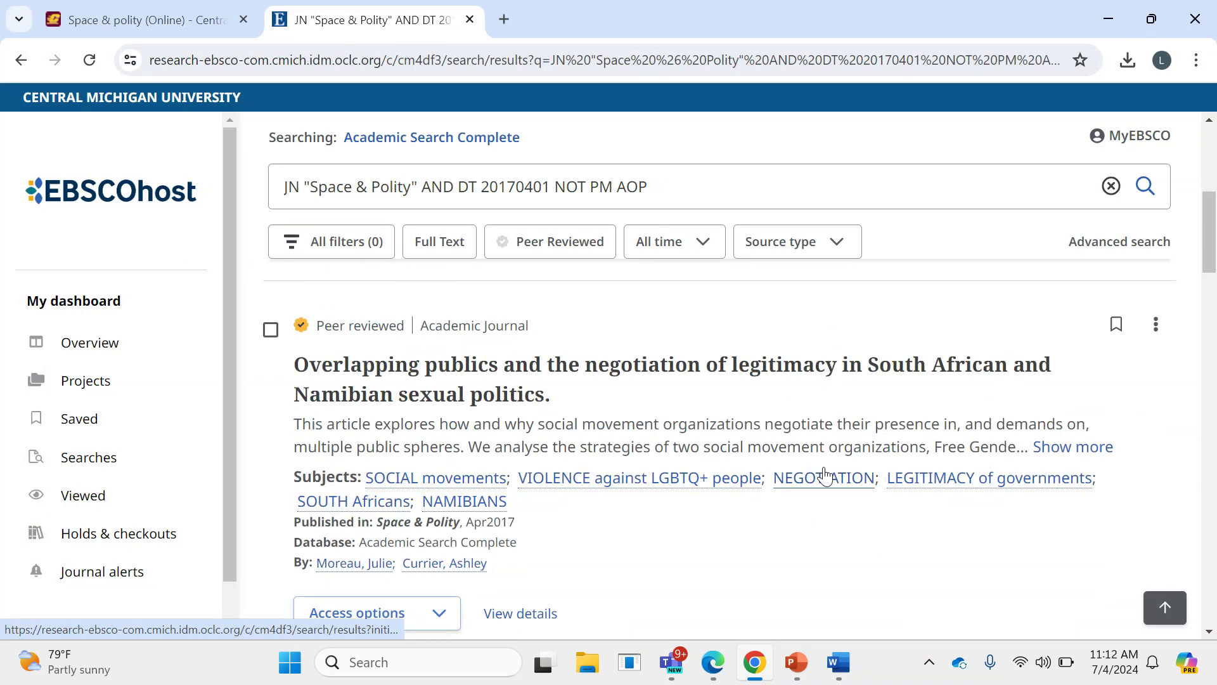
scroll(825, 477, "down", 3)
scroll(824, 470, "up", 2)
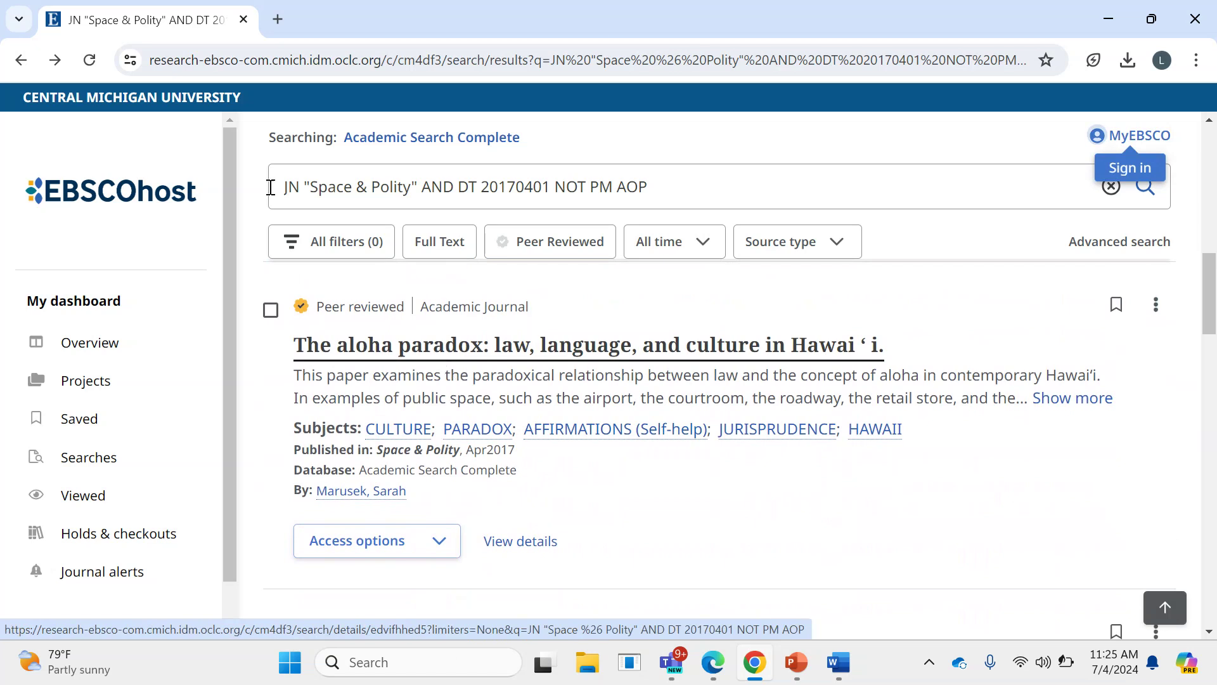
Search the web for 'Central michigan university library website' and open the University Libraries result
left_click(272, 63)
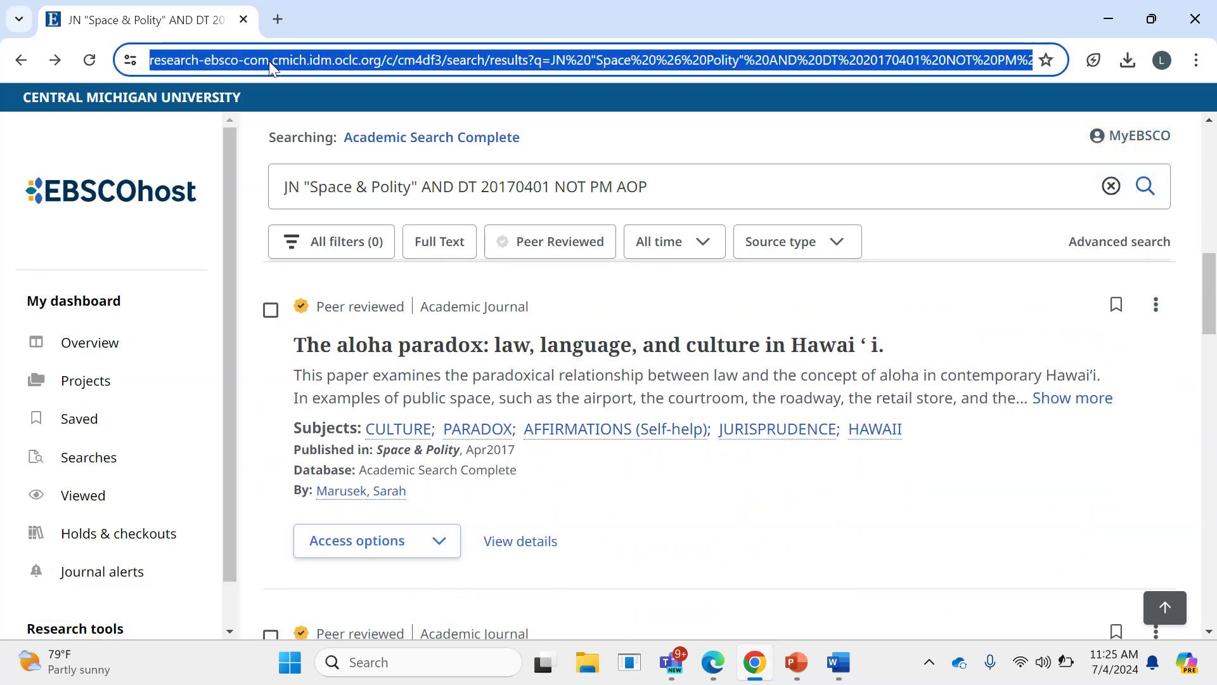
key("BackSpace")
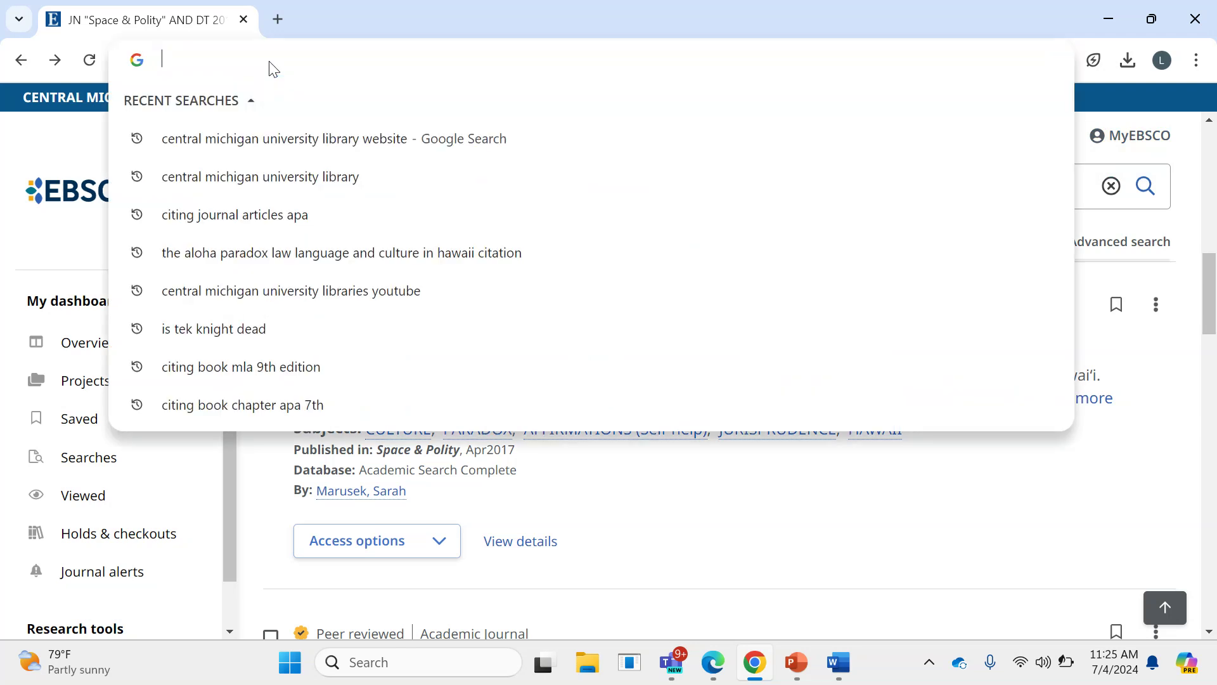
type("Central")
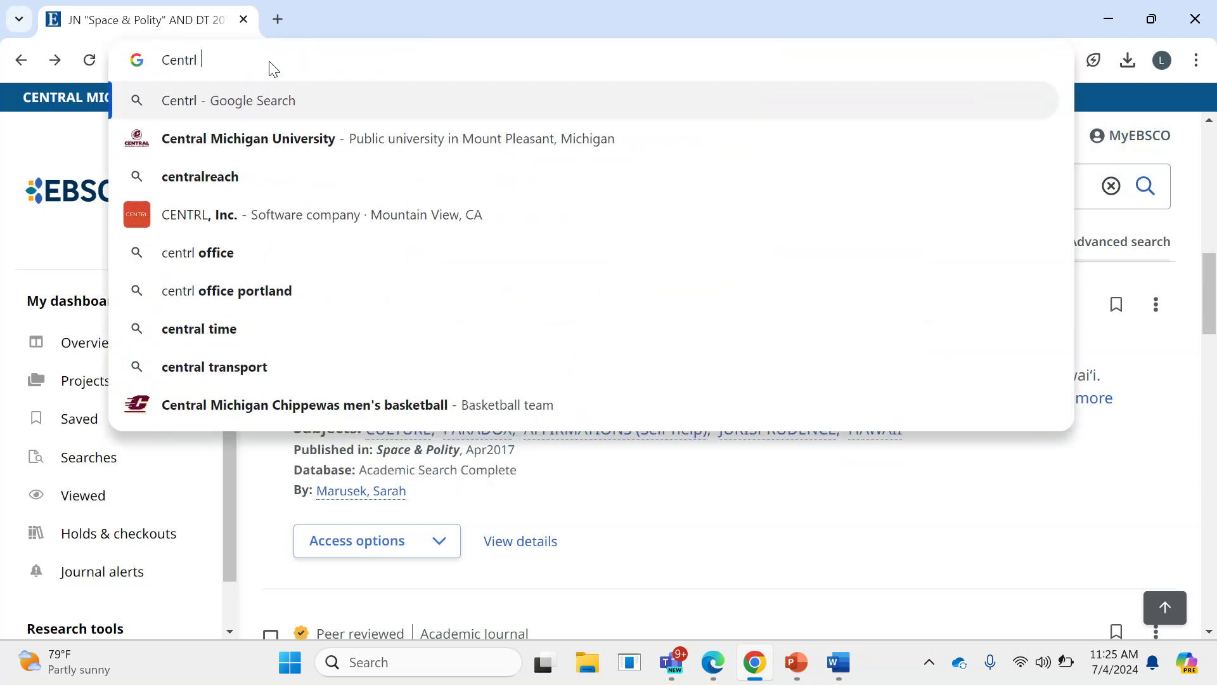
key("BackSpace")
type("al michigan")
key("Return")
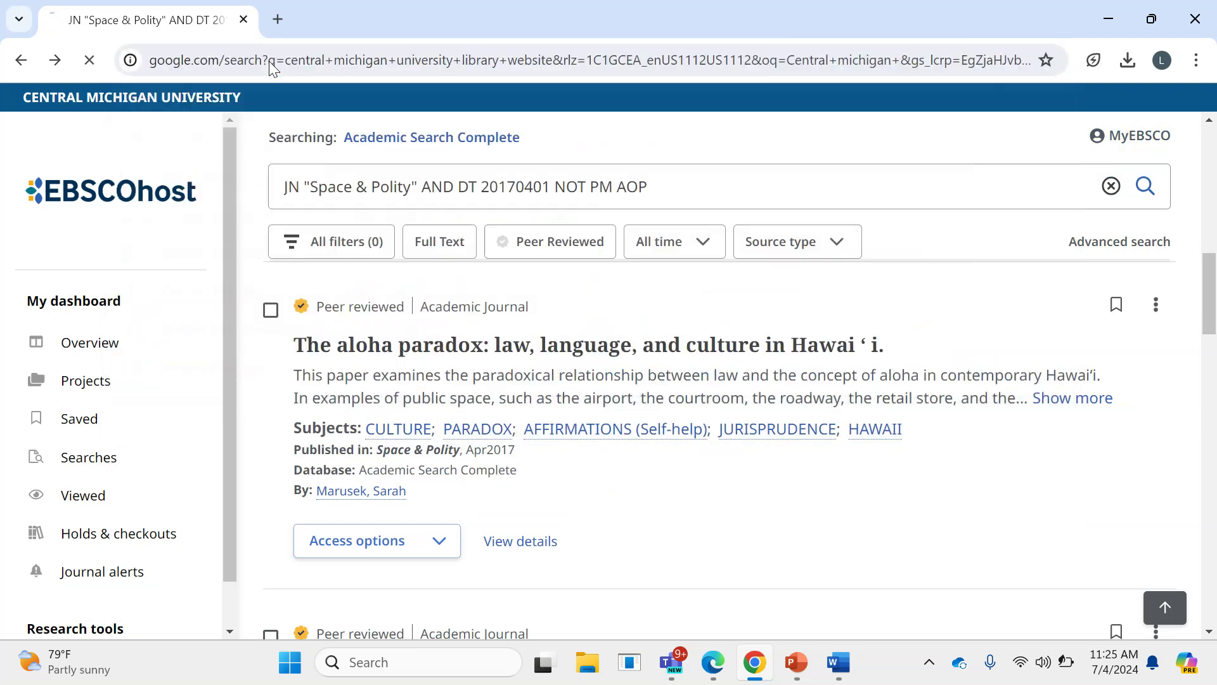
left_click(185, 341)
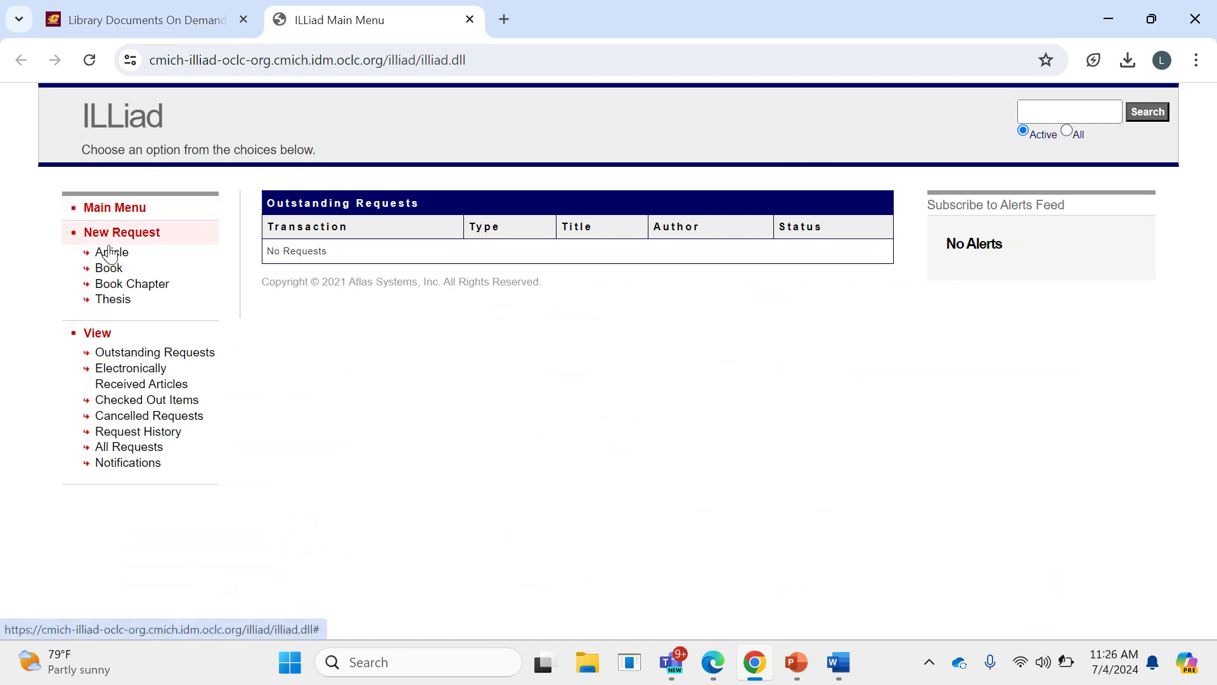
Start a new ILLiad Article request and scroll the blank form down to Submit Request
left_click(109, 255)
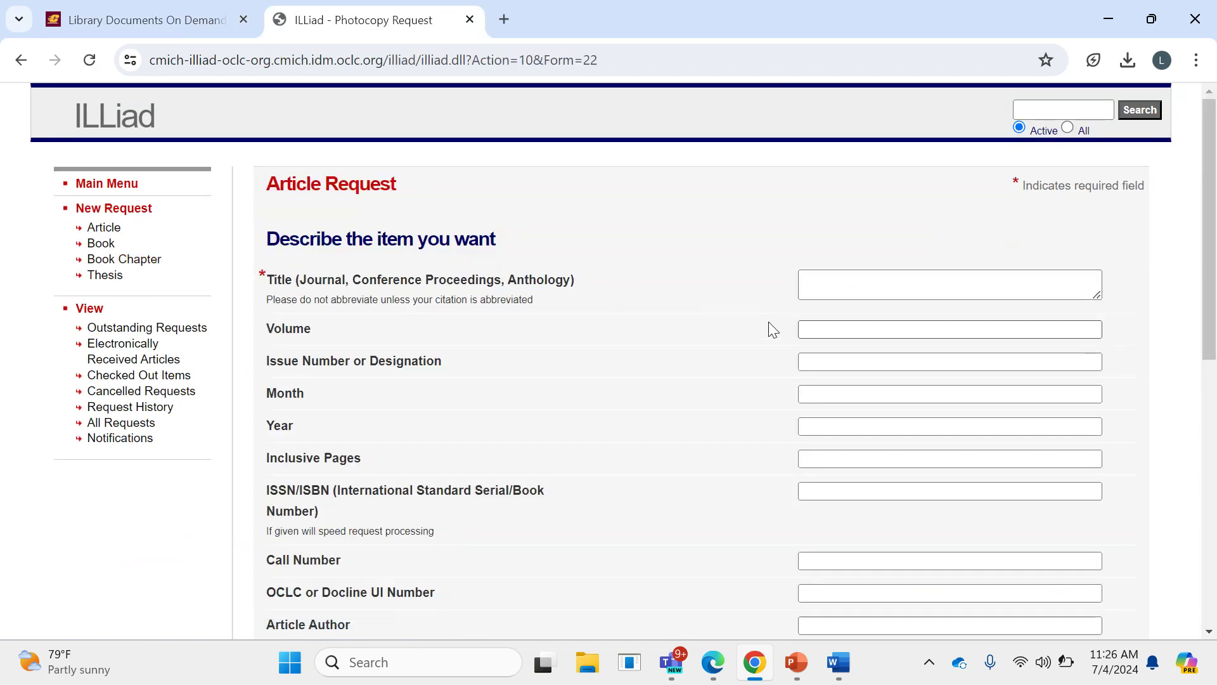
left_click(837, 291)
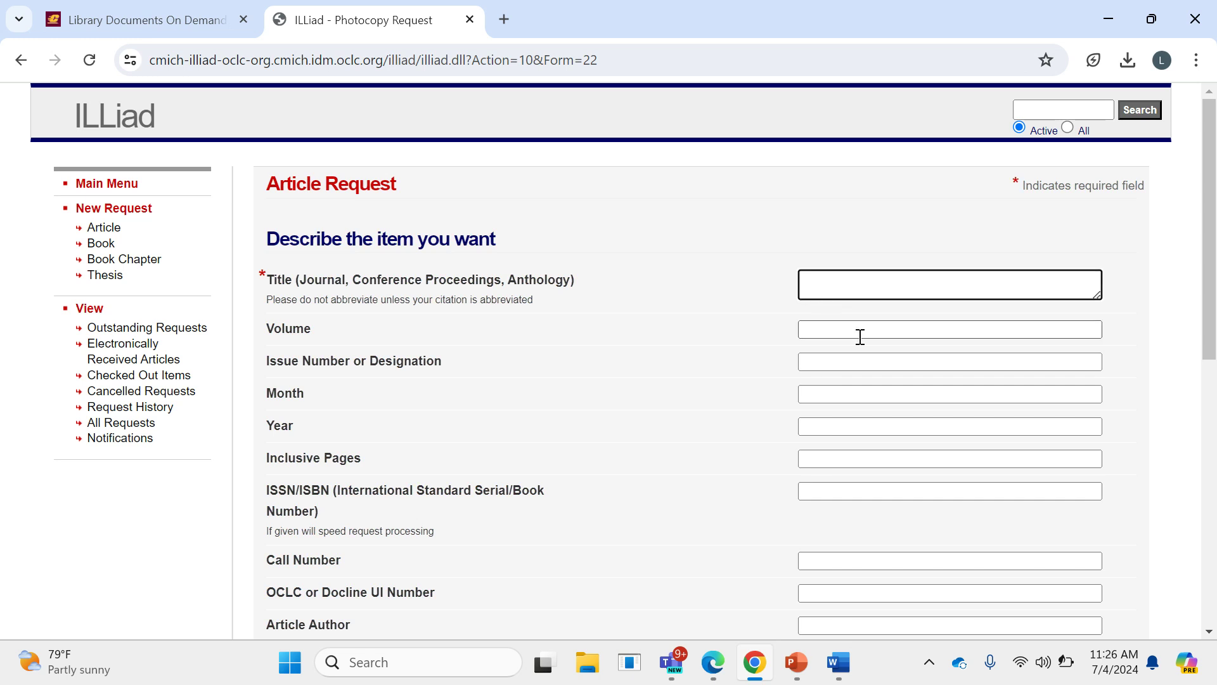
scroll(859, 337, "down", 1)
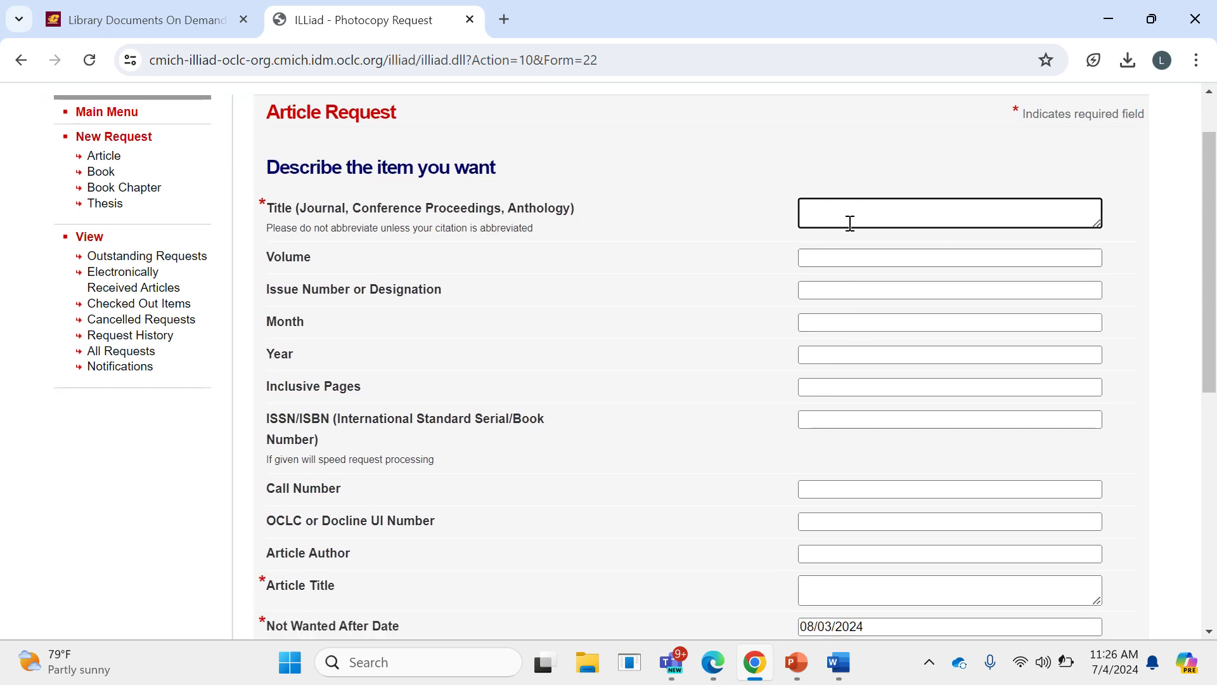
scroll(890, 354, "down", 1)
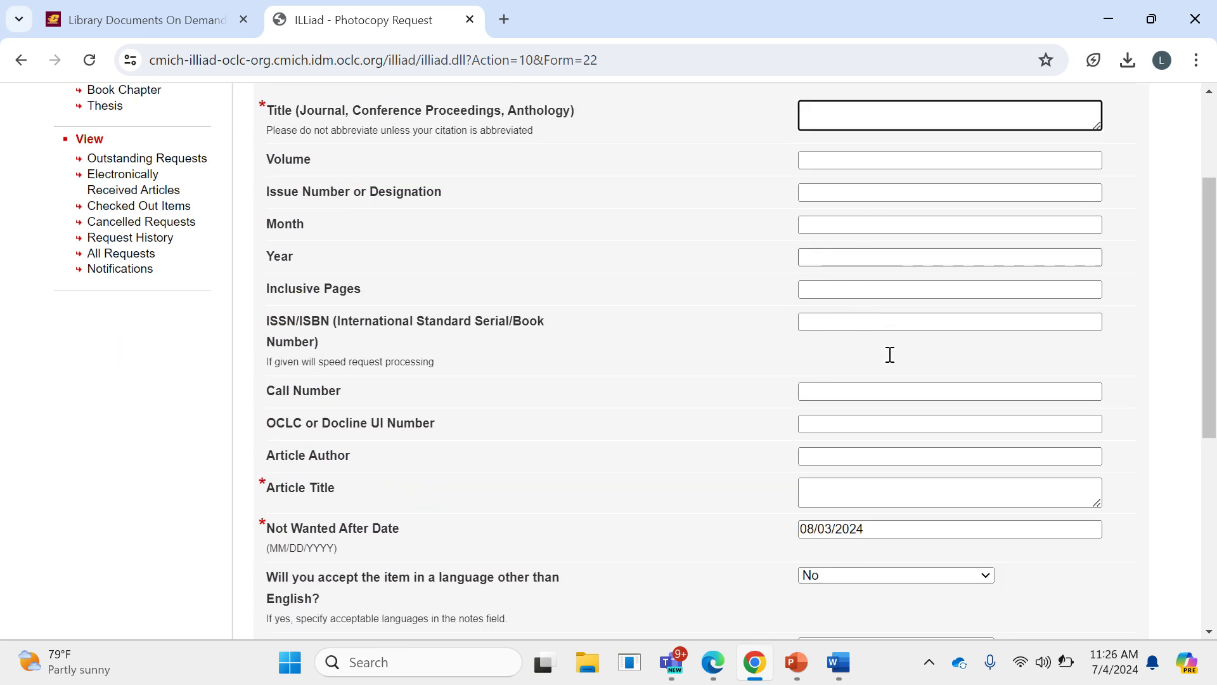
scroll(889, 354, "down", 4)
scroll(889, 355, "up", 6)
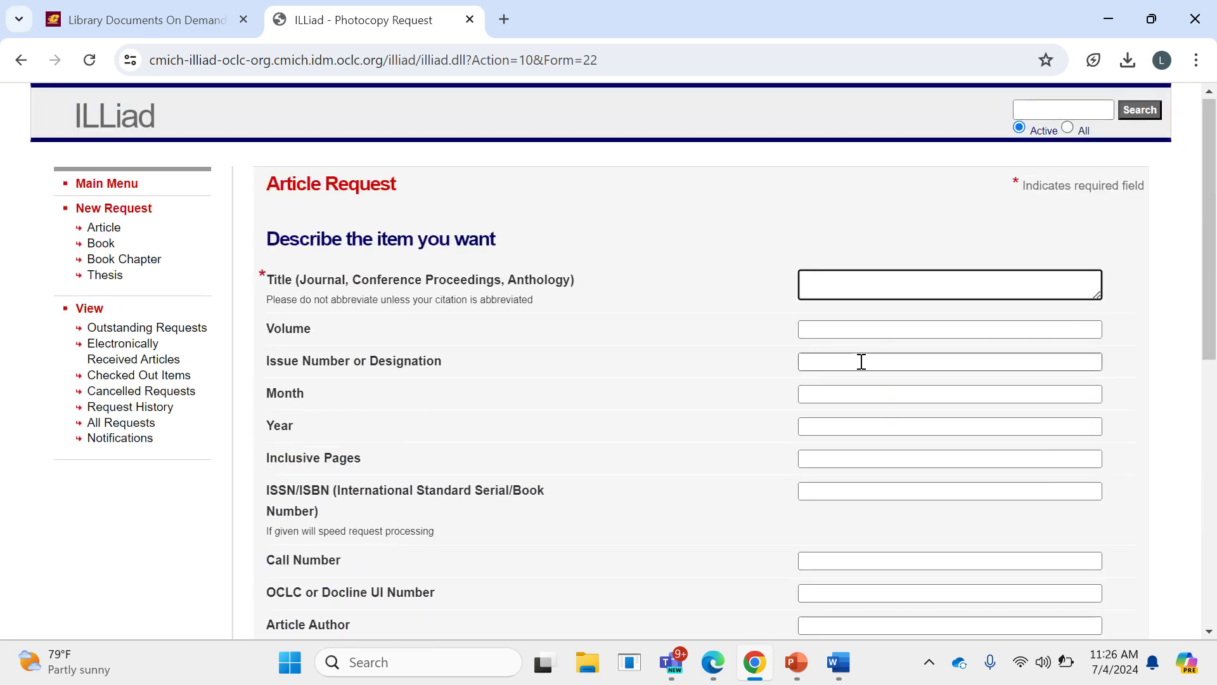
scroll(846, 367, "down", 4)
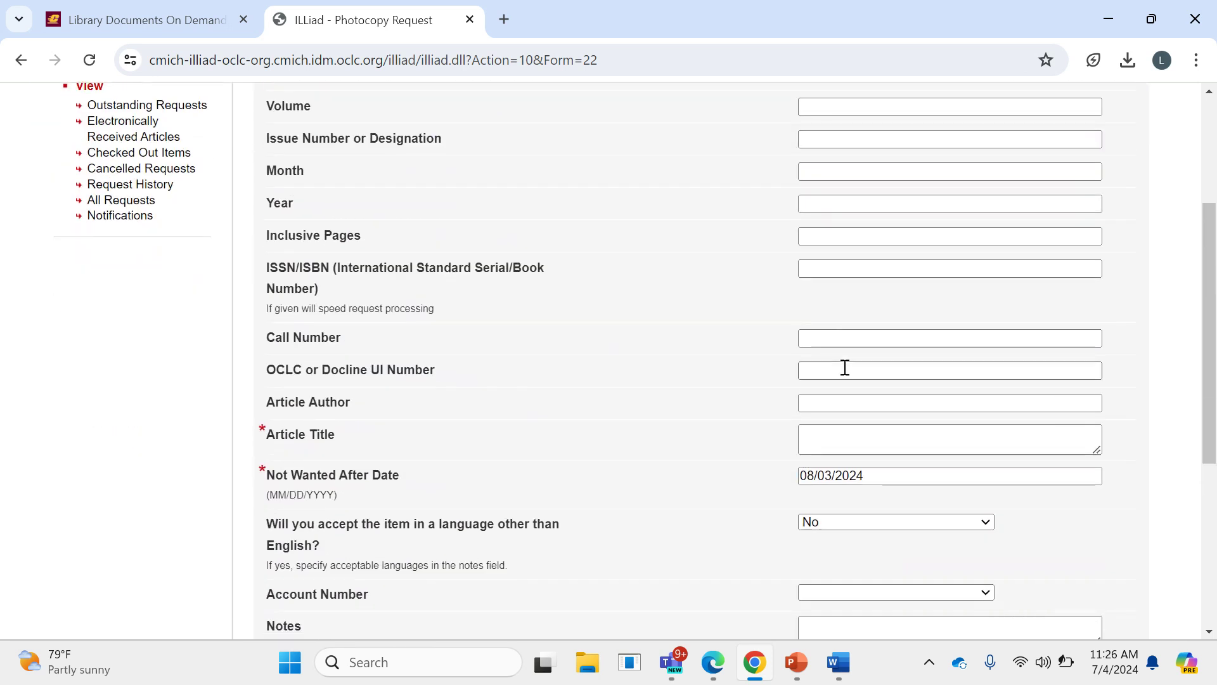
scroll(845, 368, "down", 4)
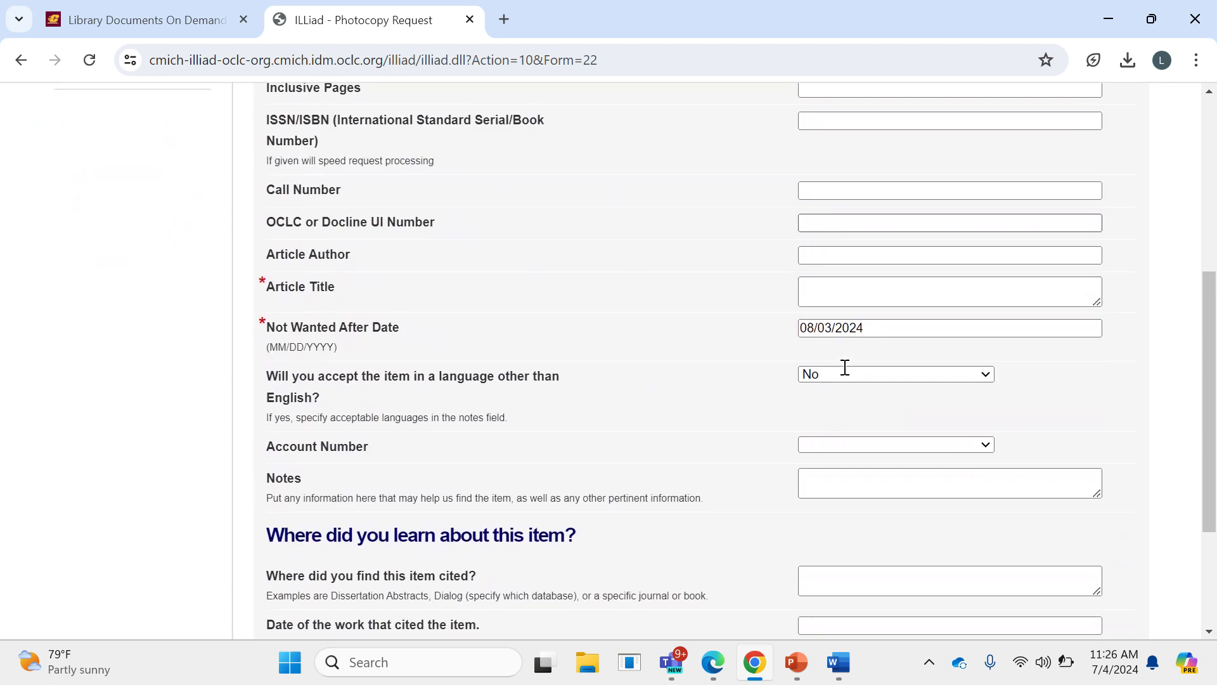
scroll(844, 367, "up", 4)
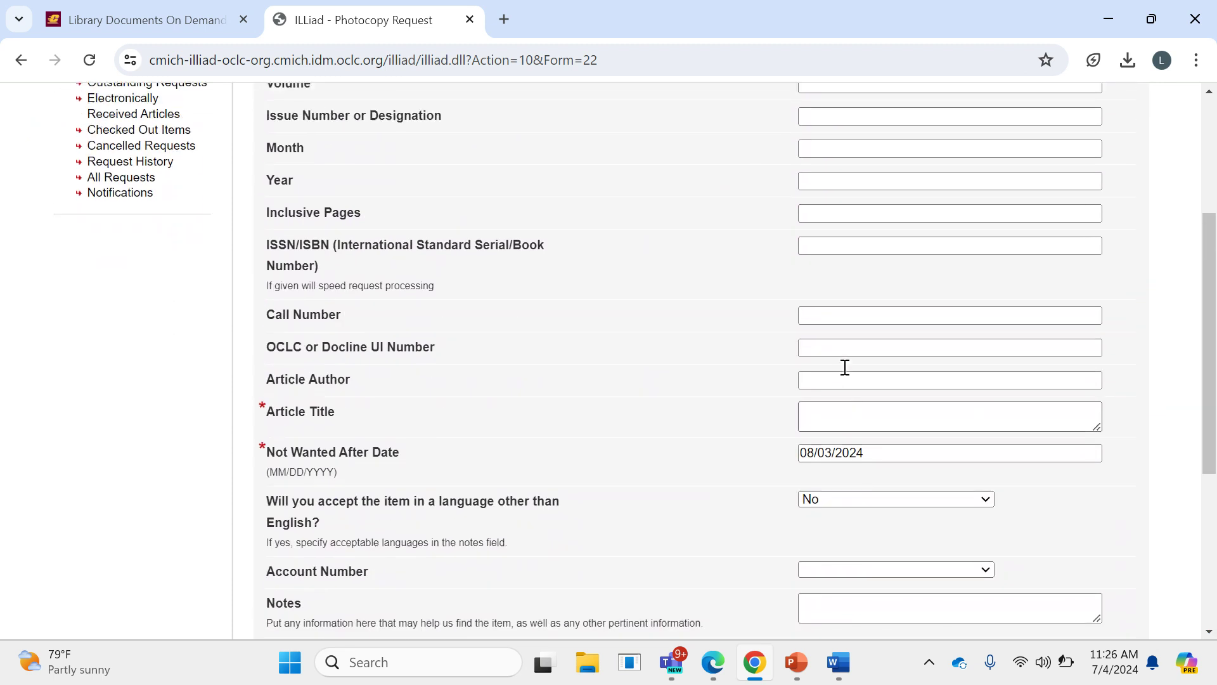
scroll(813, 419, "down", 5)
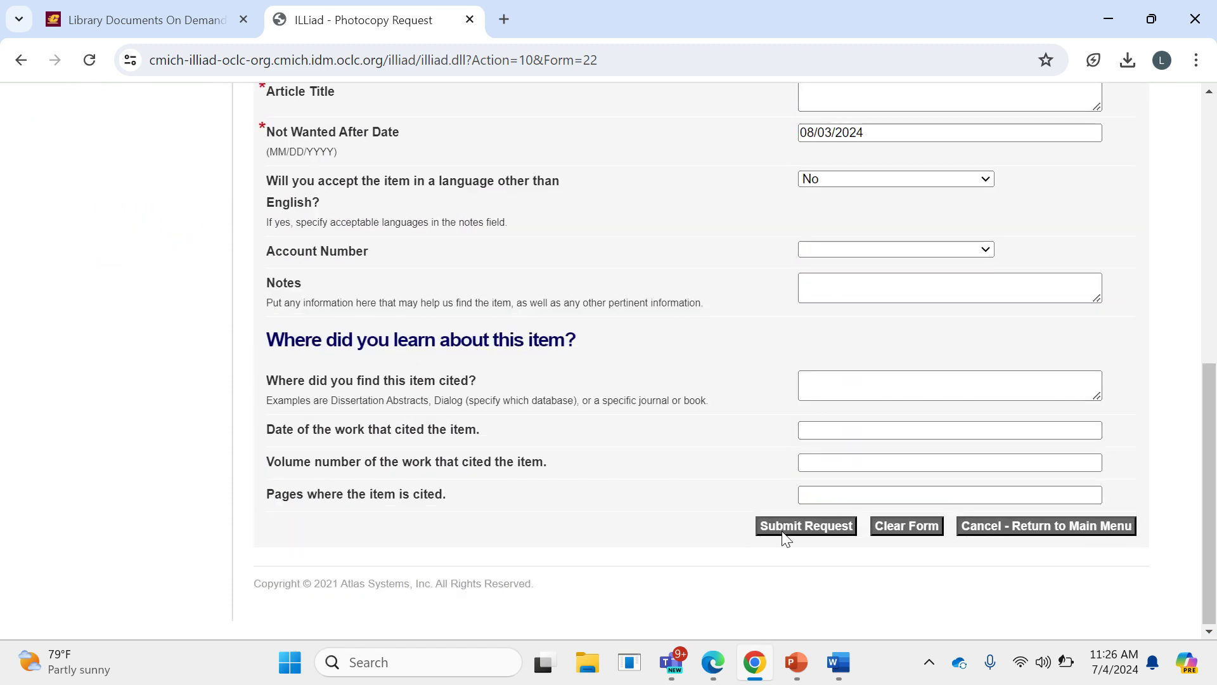